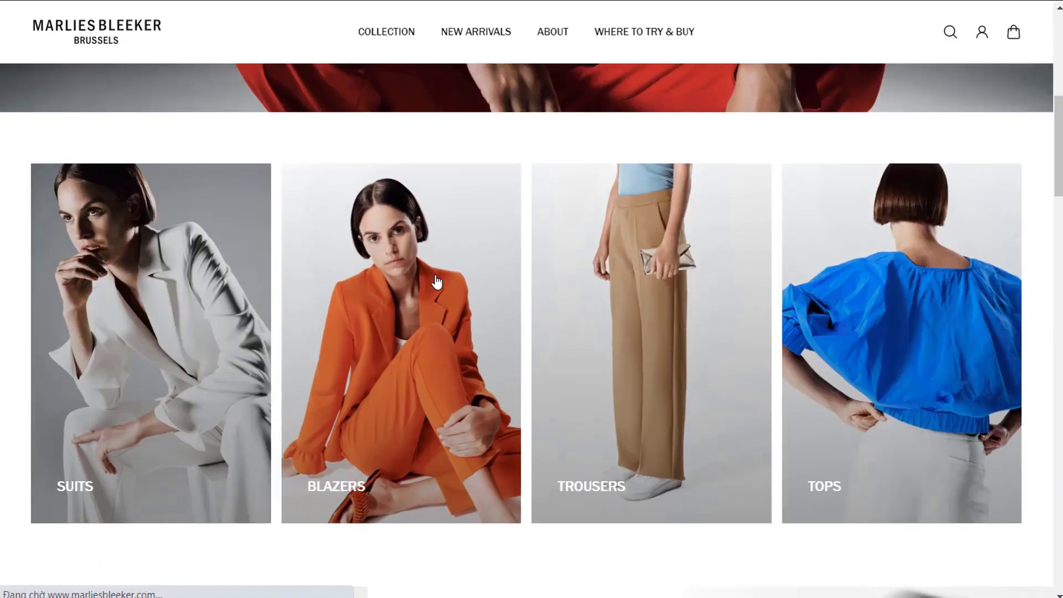
Open the Lee ORANGE Blazer product page on marliesbleeker.com
scroll(436, 277, down, 5)
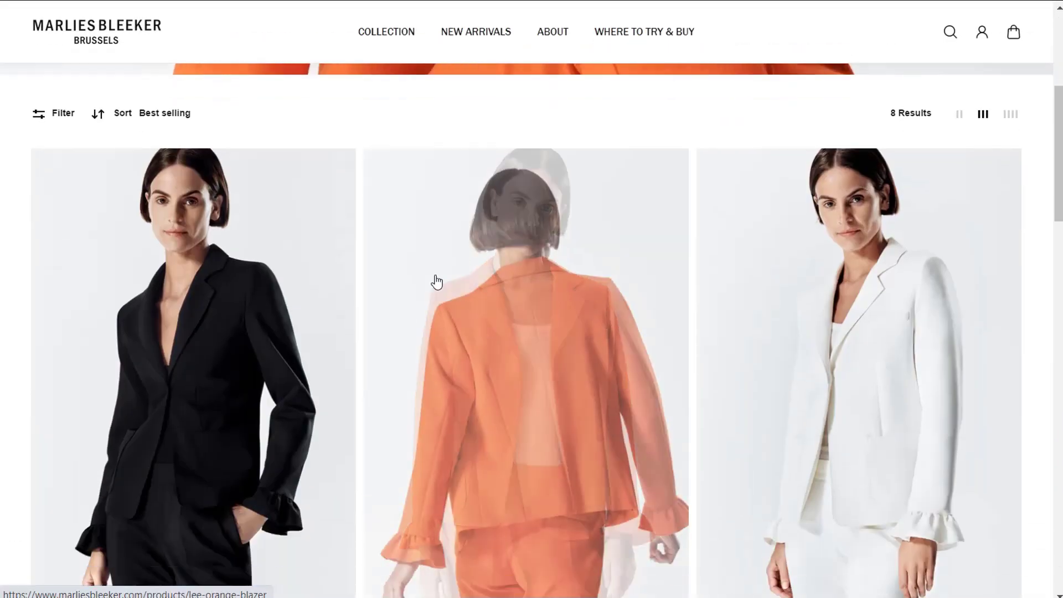
scroll(530, 279, down, 2)
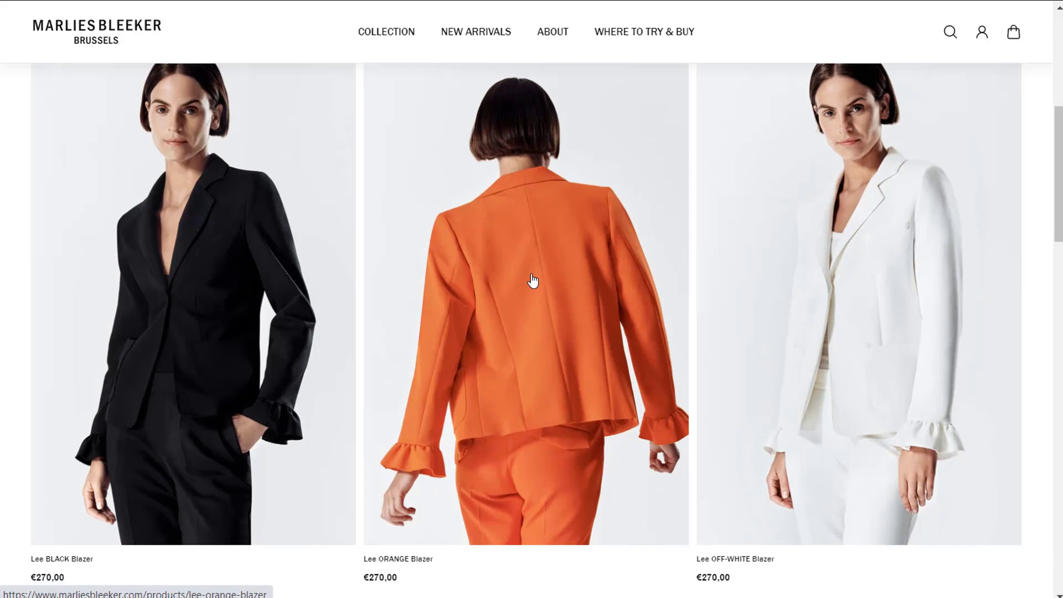
click(532, 280)
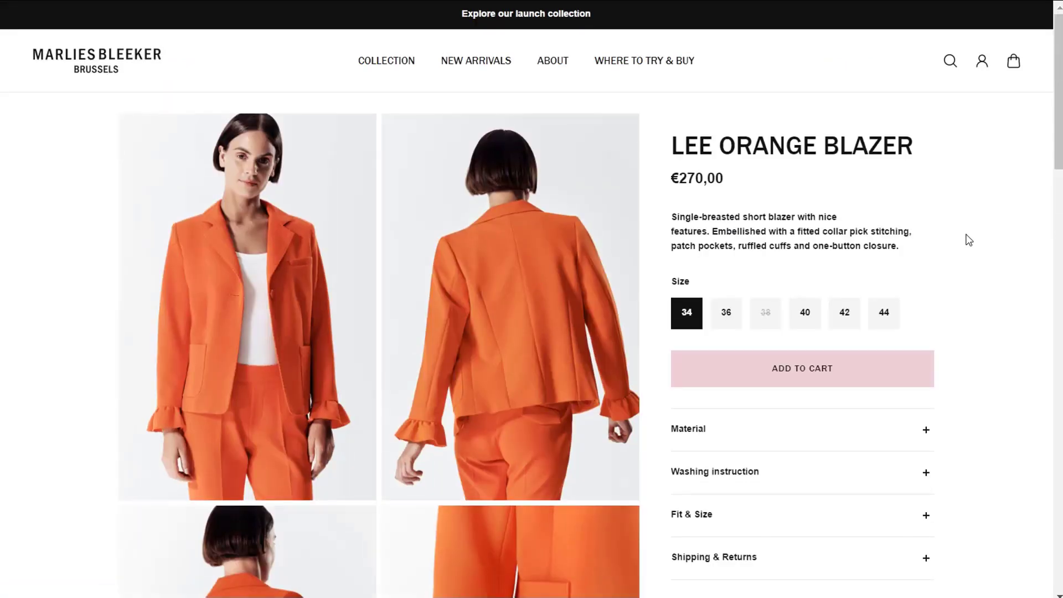
scroll(969, 240, down, 3)
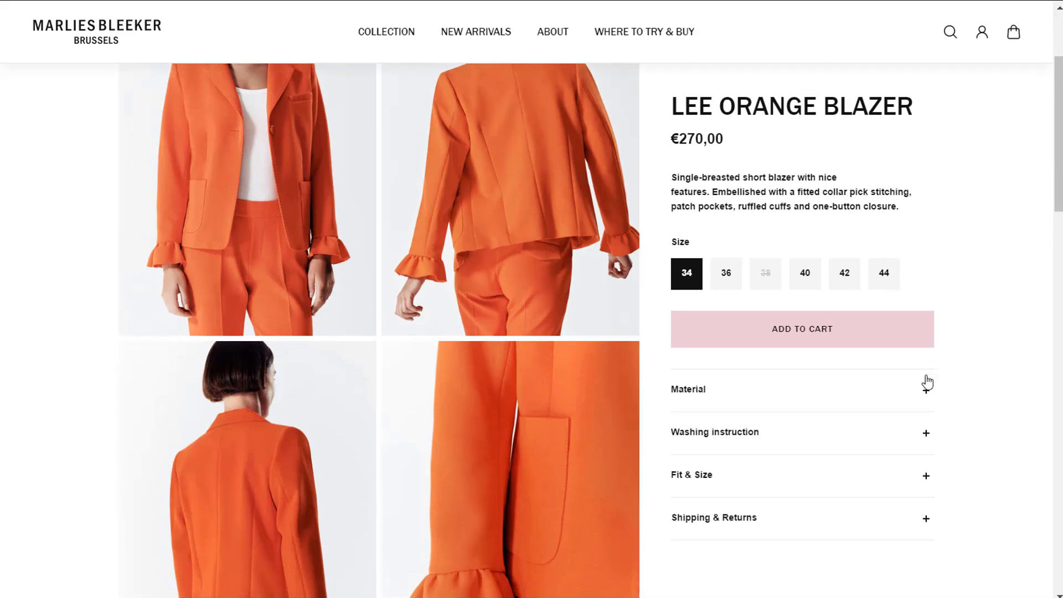
Expand the Material and Washing instruction accordions and scroll through the whole page
click(925, 391)
scroll(921, 394, down, 3)
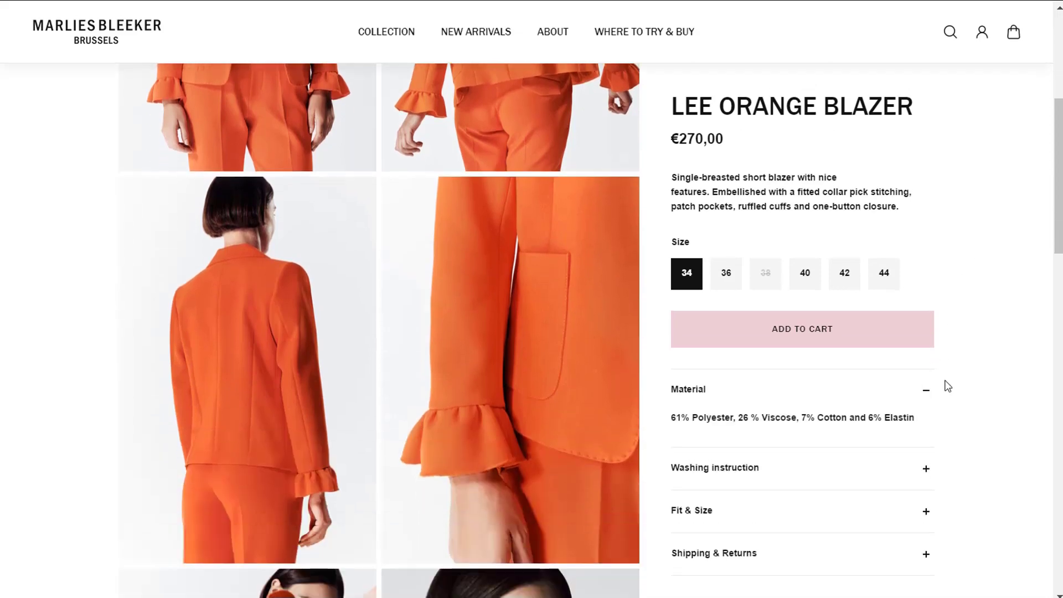
click(903, 467)
scroll(969, 373, down, 5)
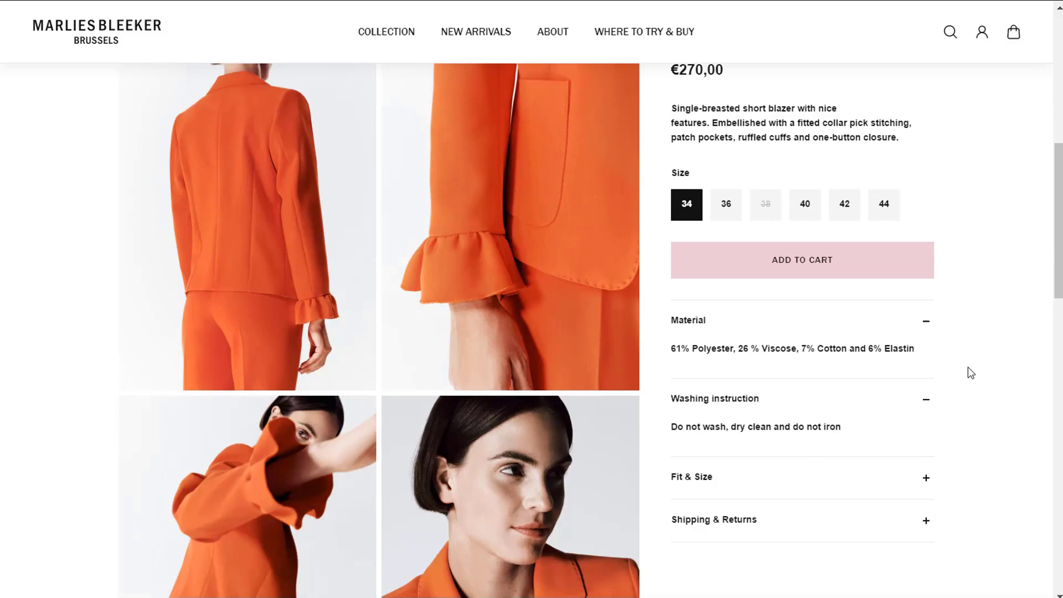
scroll(971, 372, down, 7)
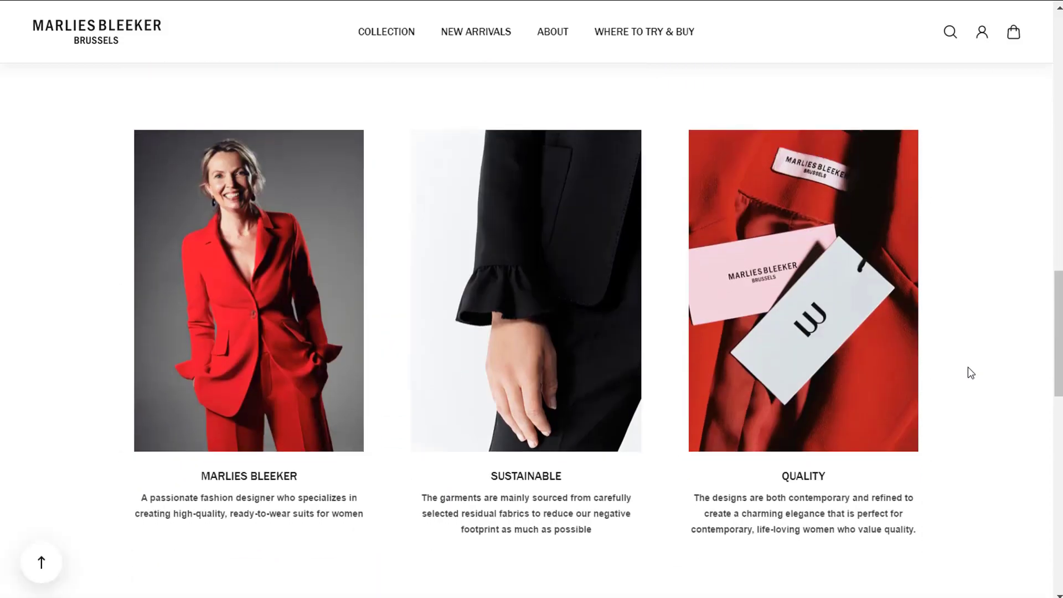
scroll(971, 372, down, 2)
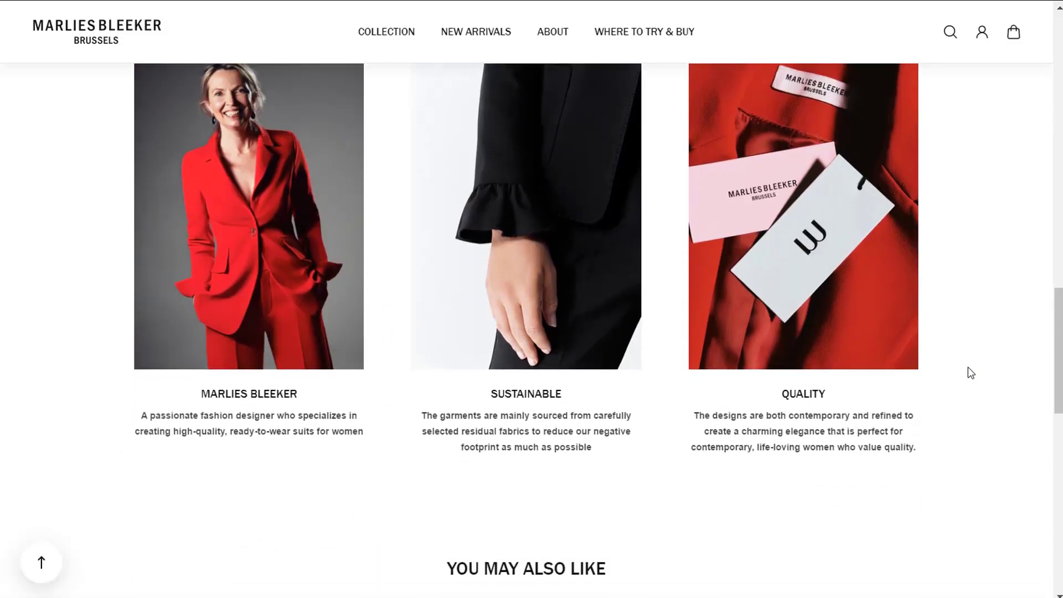
scroll(971, 372, down, 7)
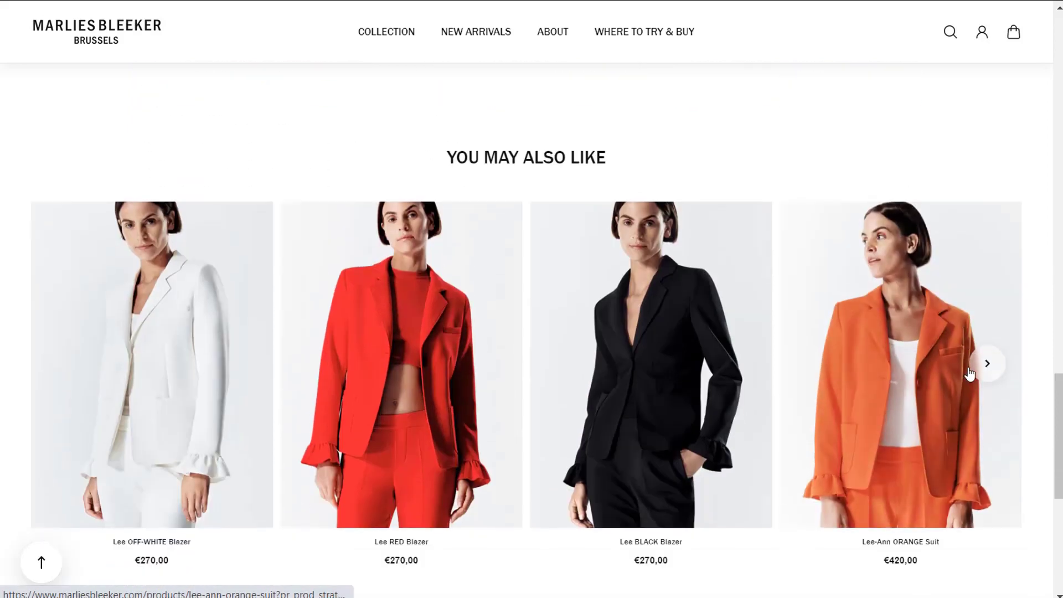
scroll(1052, 370, up, 6)
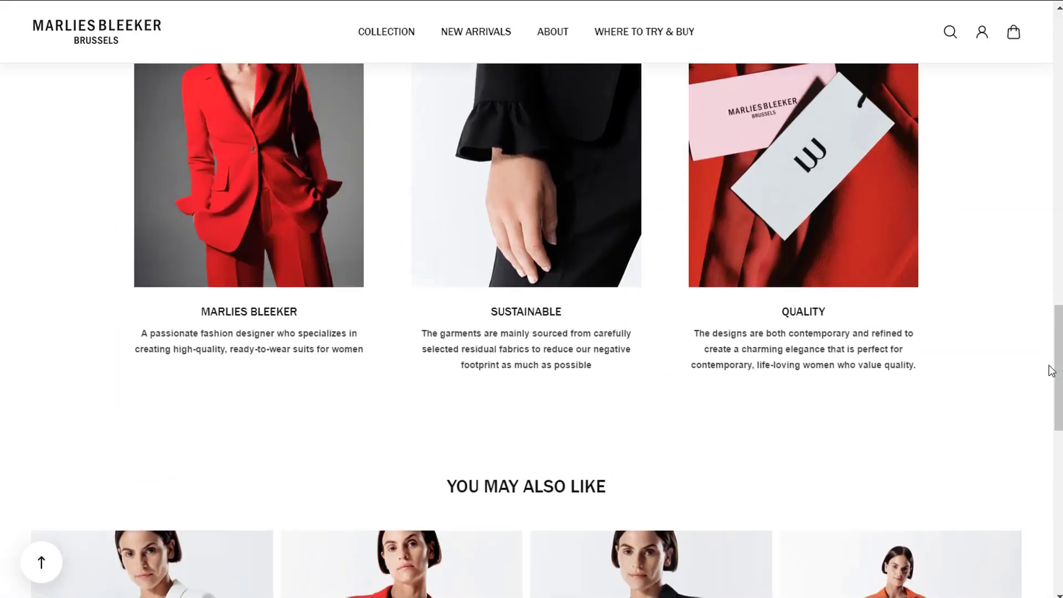
scroll(1052, 370, up, 5)
scroll(1052, 370, up, 6)
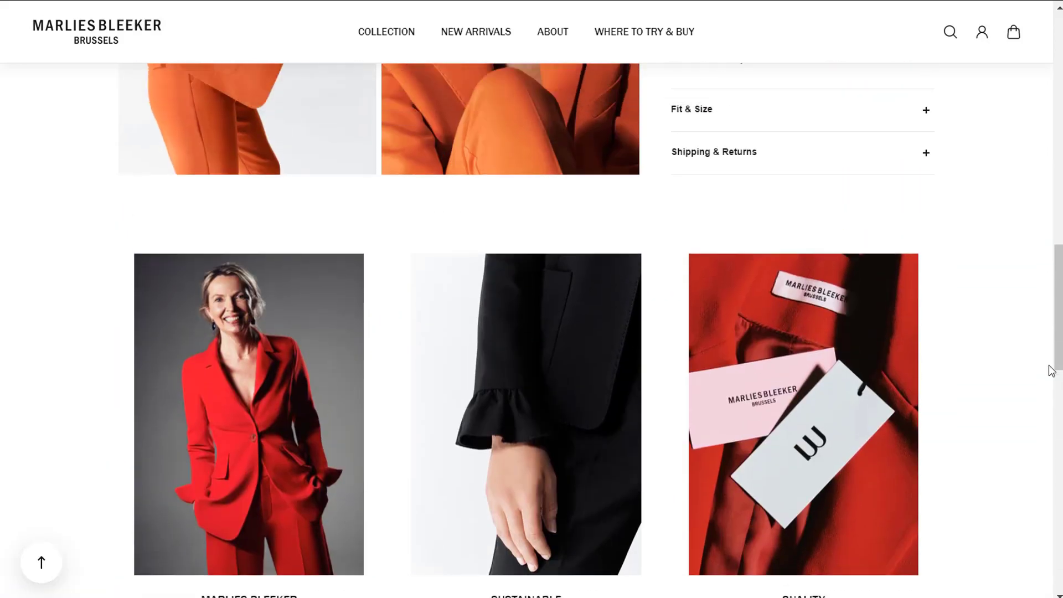
scroll(1053, 370, up, 10)
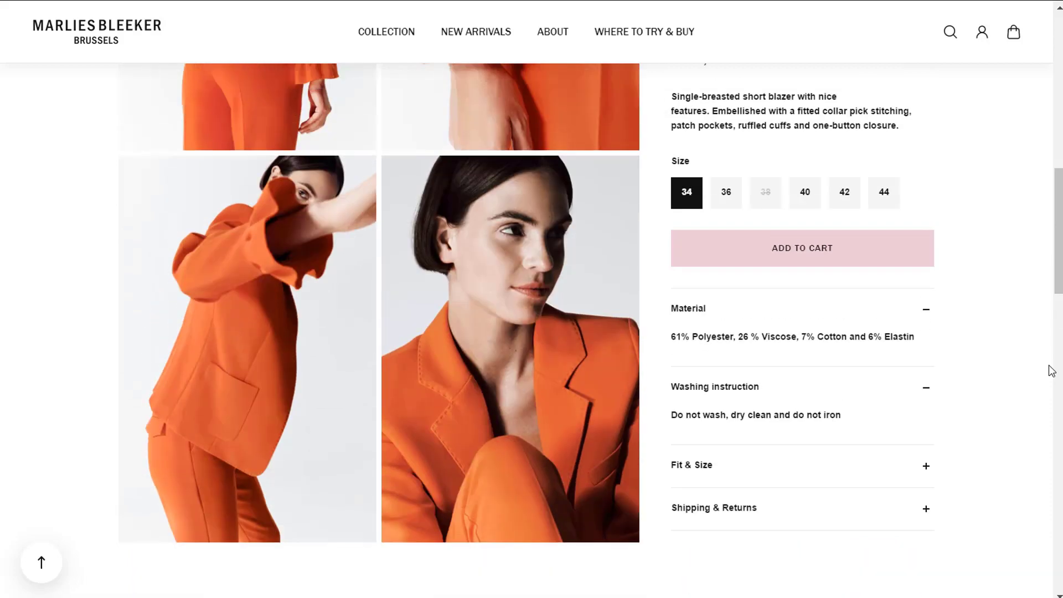
scroll(1052, 370, up, 3)
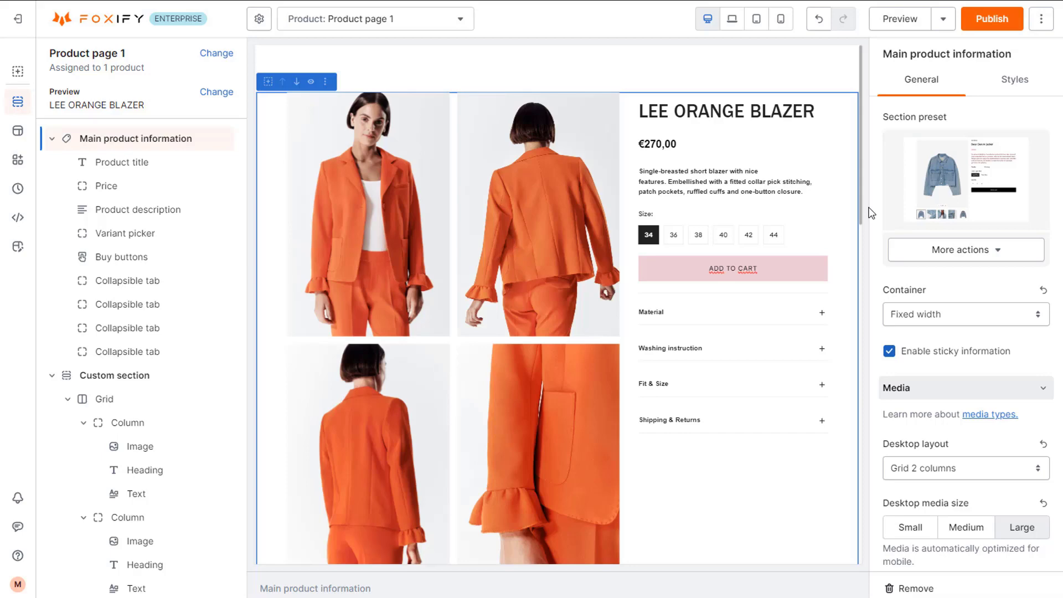
scroll(813, 231, down, 8)
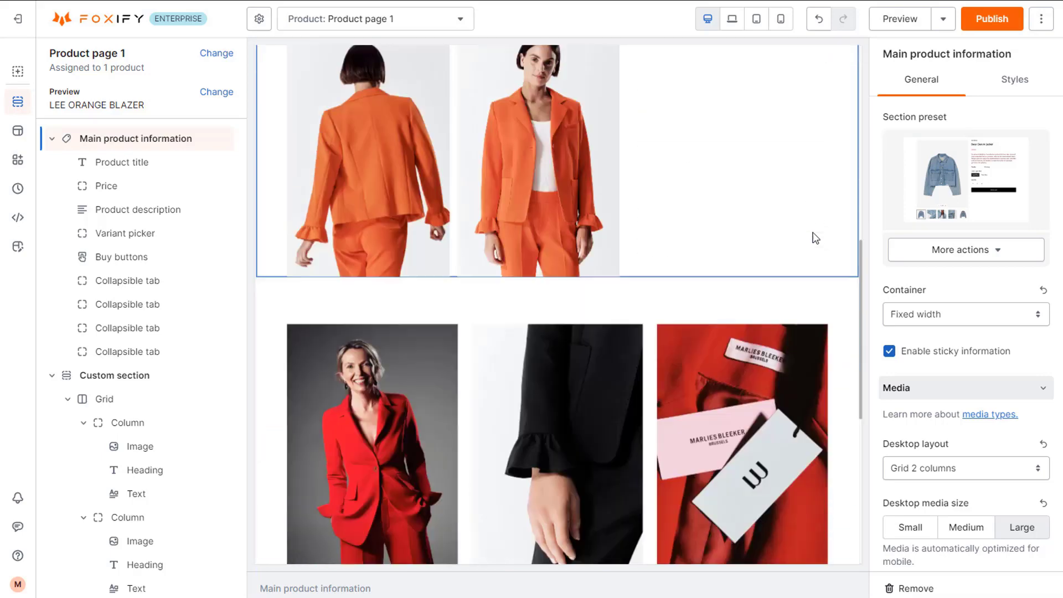
scroll(813, 231, down, 4)
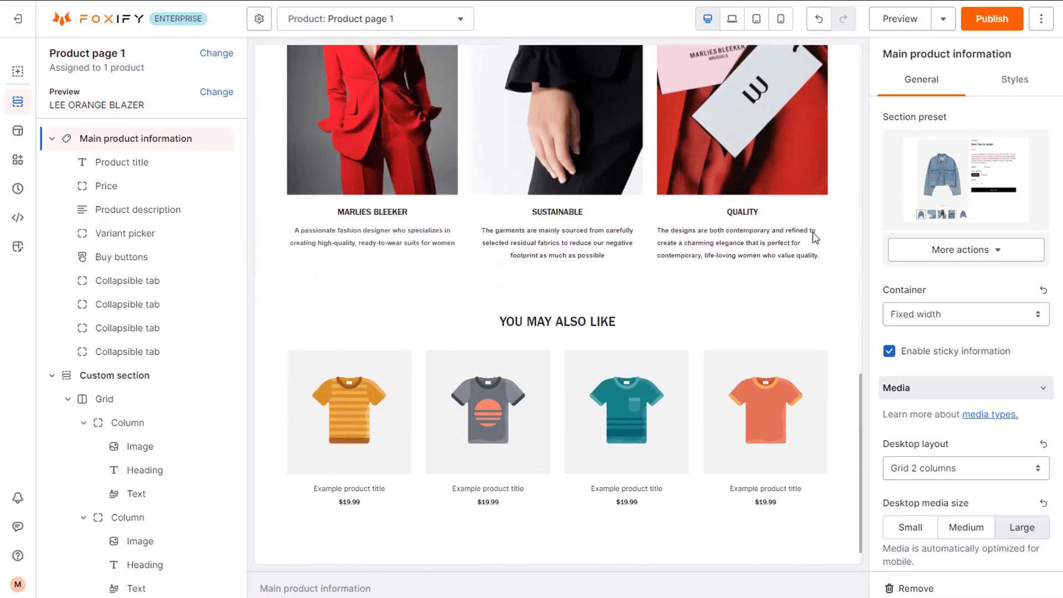
scroll(813, 238, up, 5)
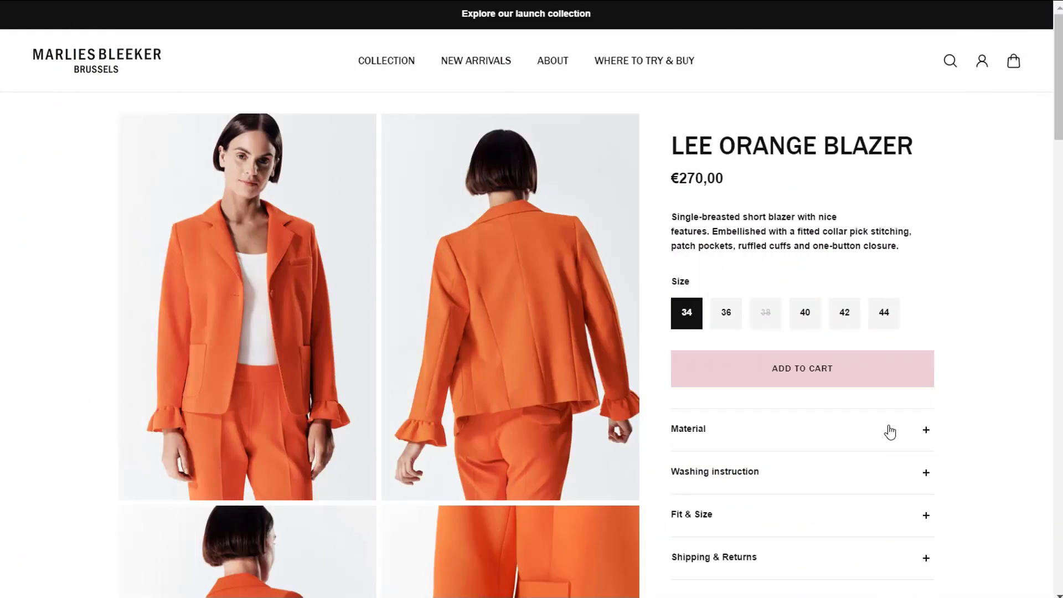
Expand the Material accordion on the live blazer page, then scroll to the footer and back
click(904, 428)
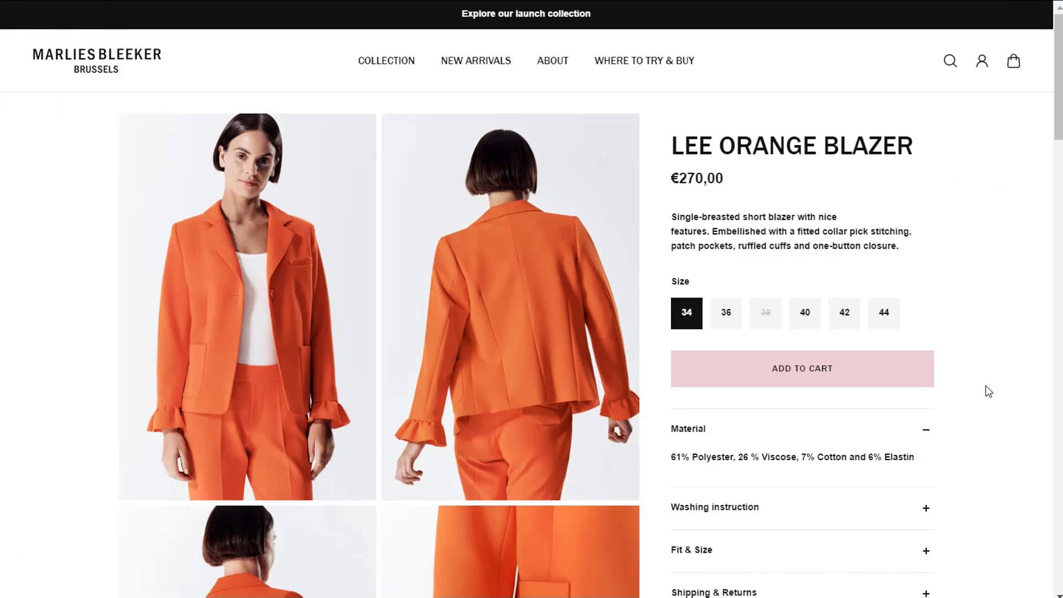
scroll(986, 386, down, 8)
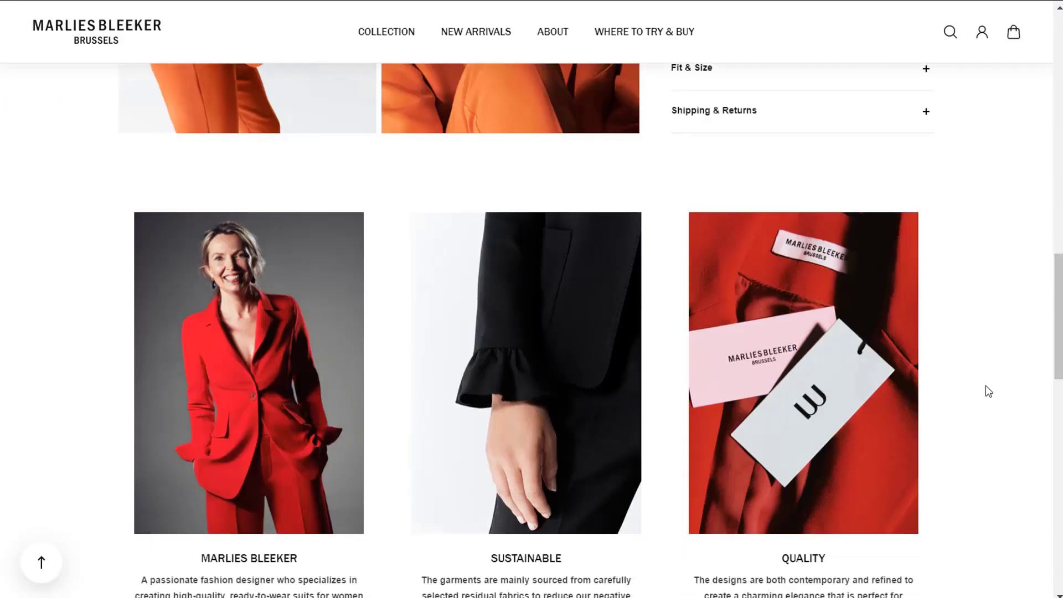
scroll(986, 385, down, 14)
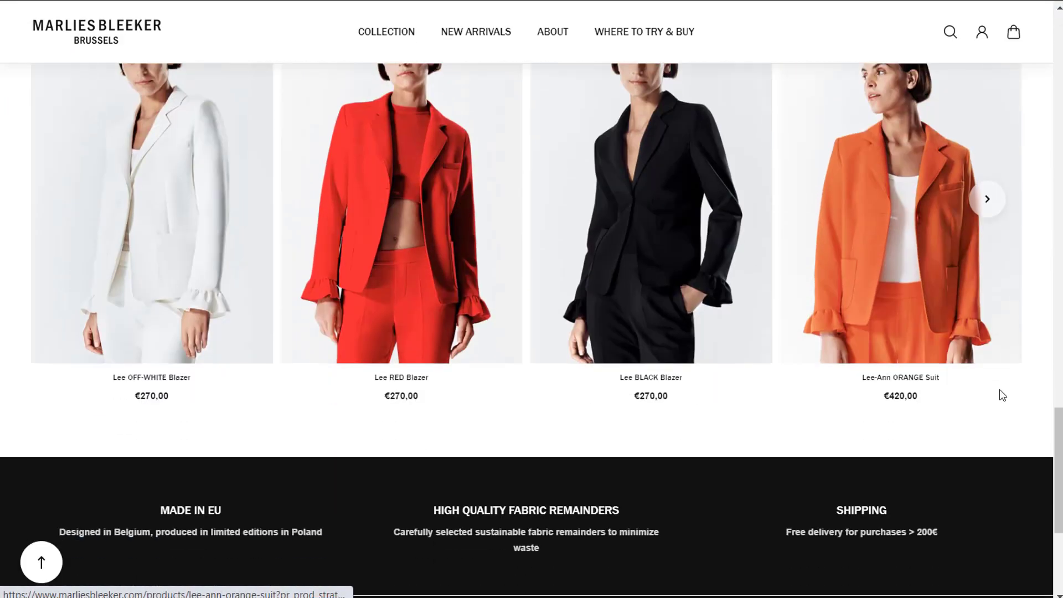
scroll(1006, 398, up, 6)
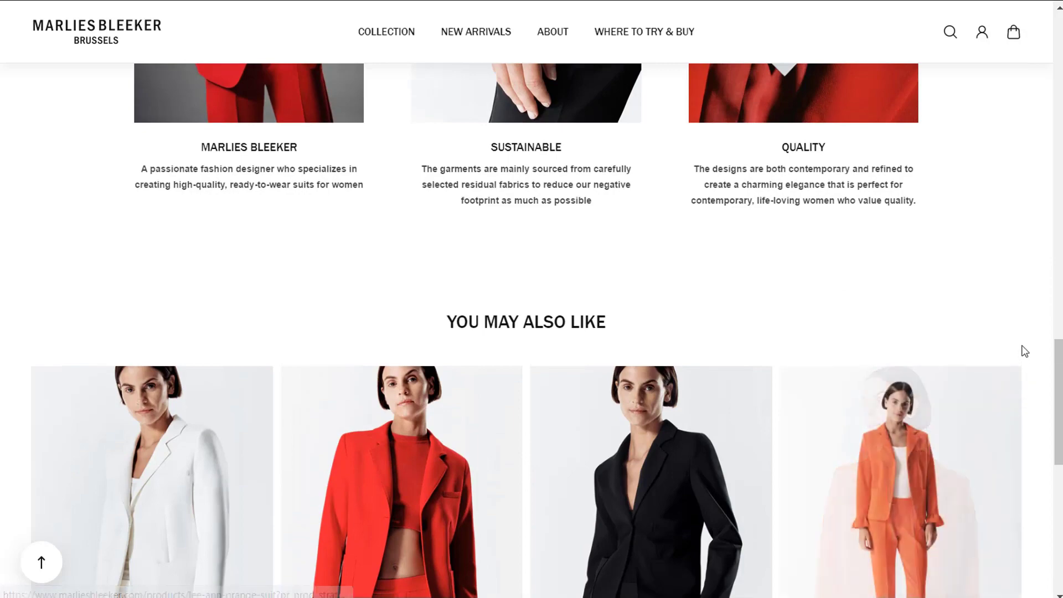
scroll(1026, 350, up, 8)
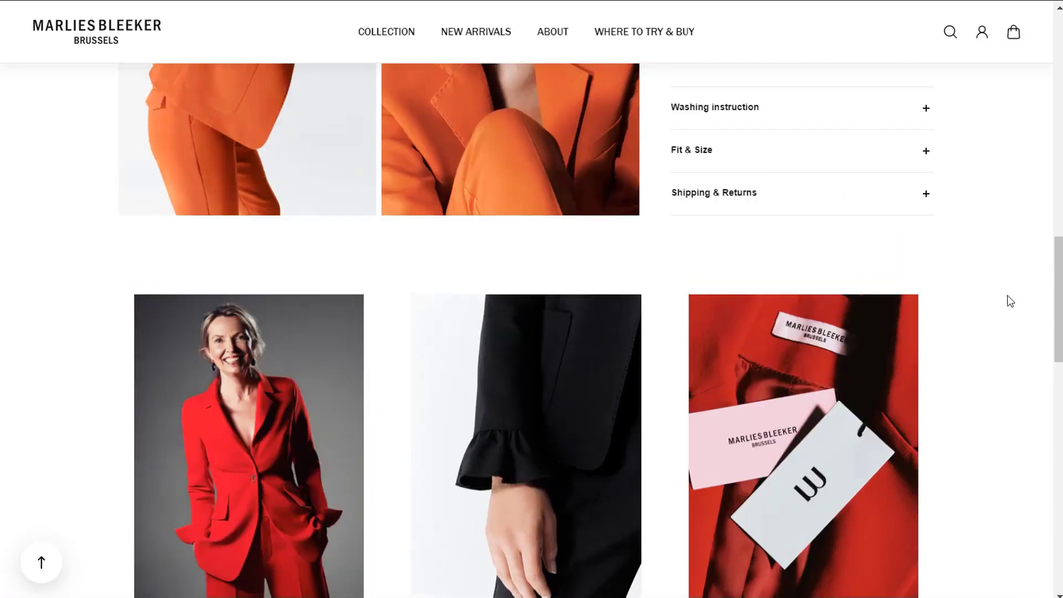
scroll(1011, 302, up, 8)
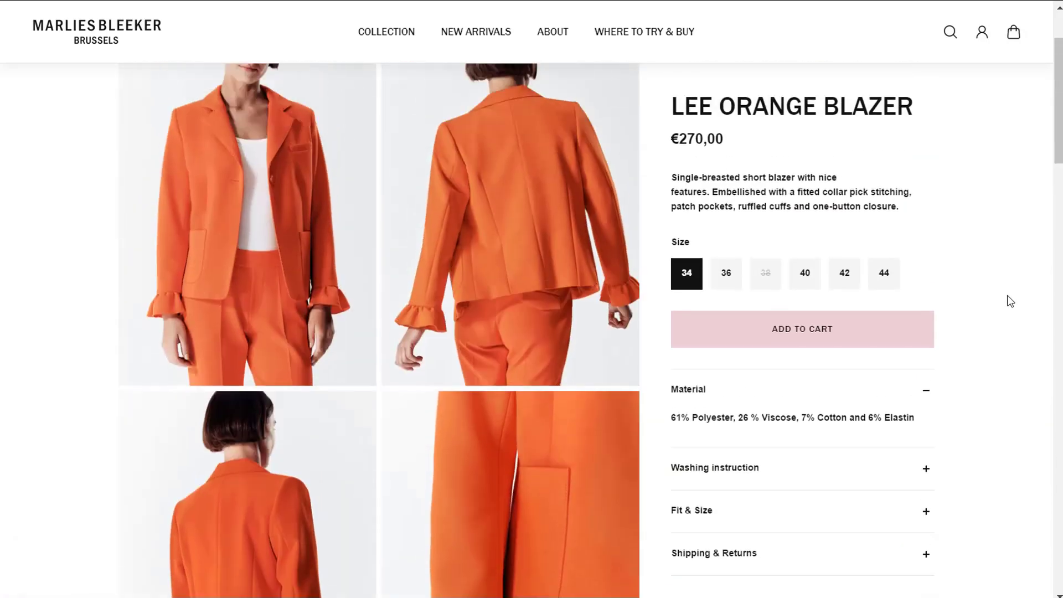
scroll(1011, 302, up, 2)
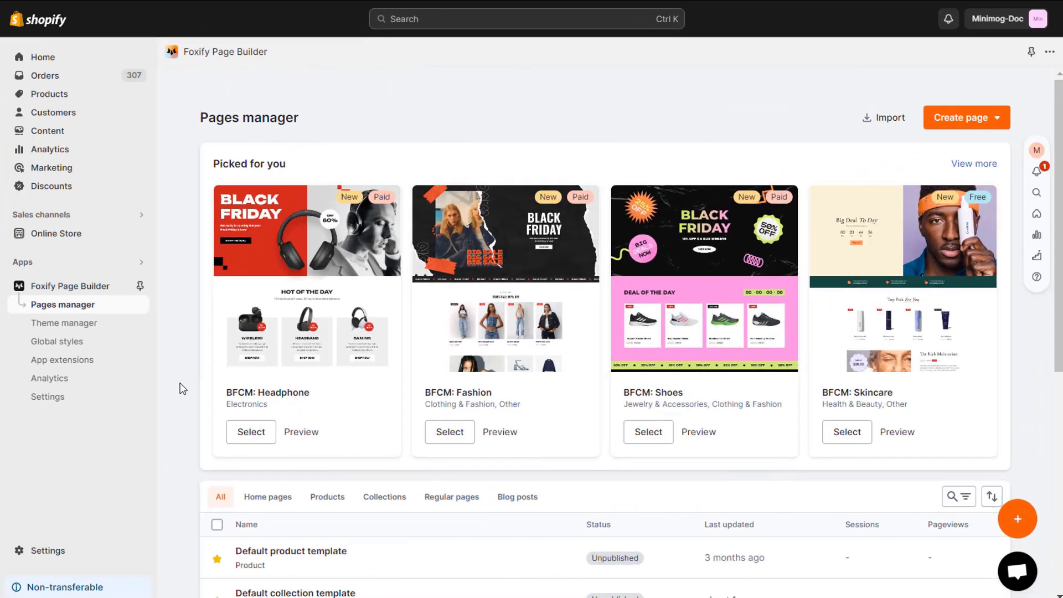
Upload the ITC Franklin Gothic Std Medium and arial font files to the library's Uploaded fonts
click(105, 404)
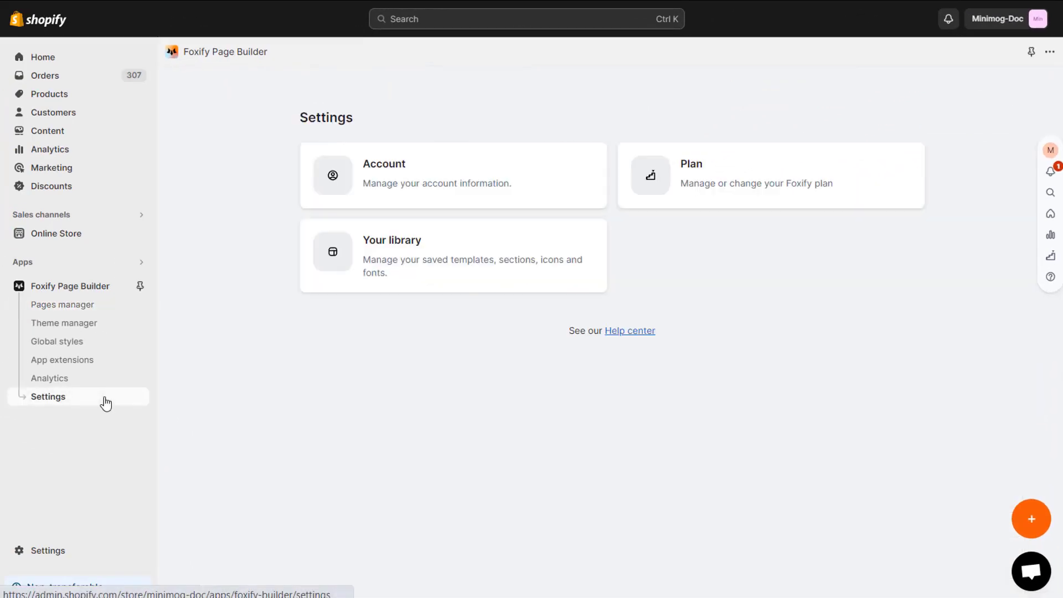
click(408, 269)
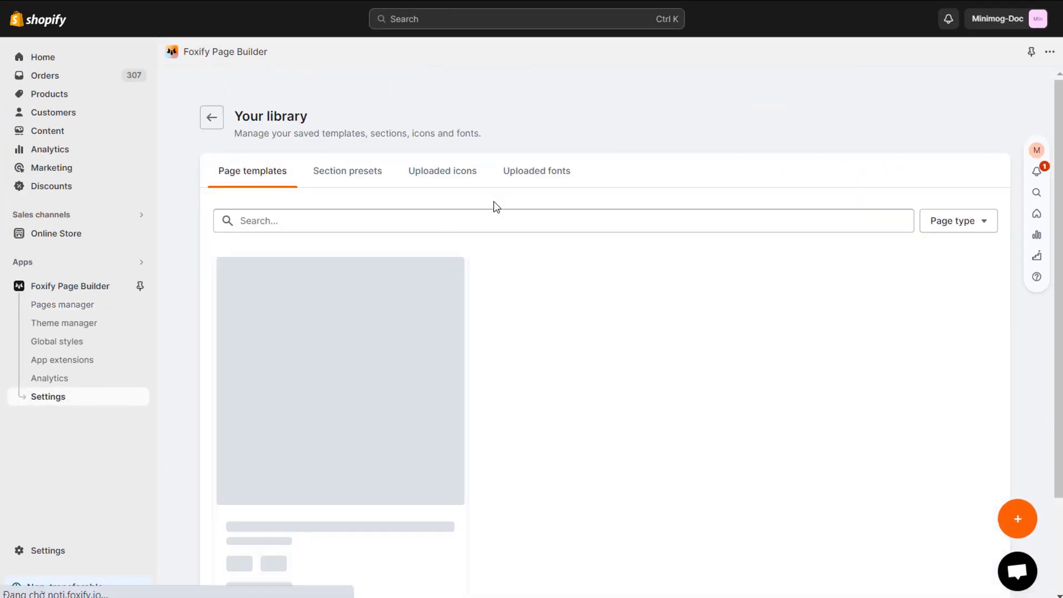
click(535, 182)
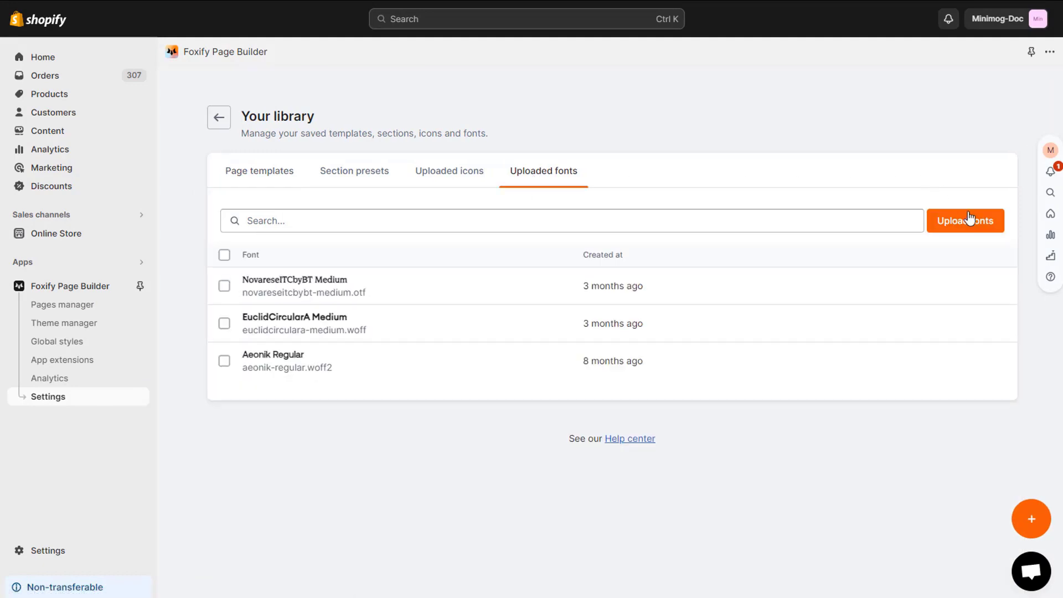
click(976, 231)
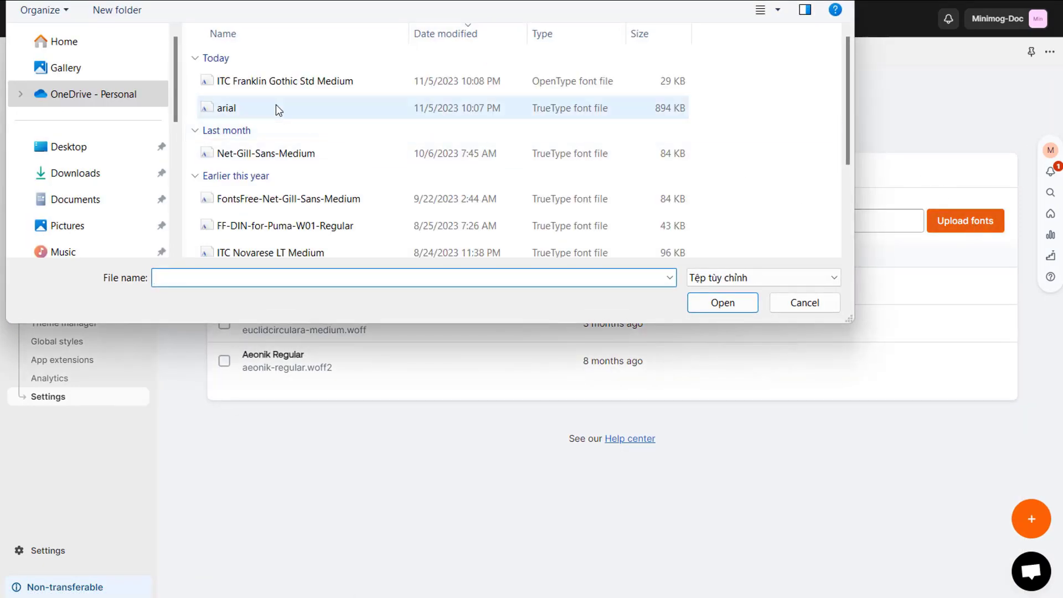
drag(192, 81, 264, 117)
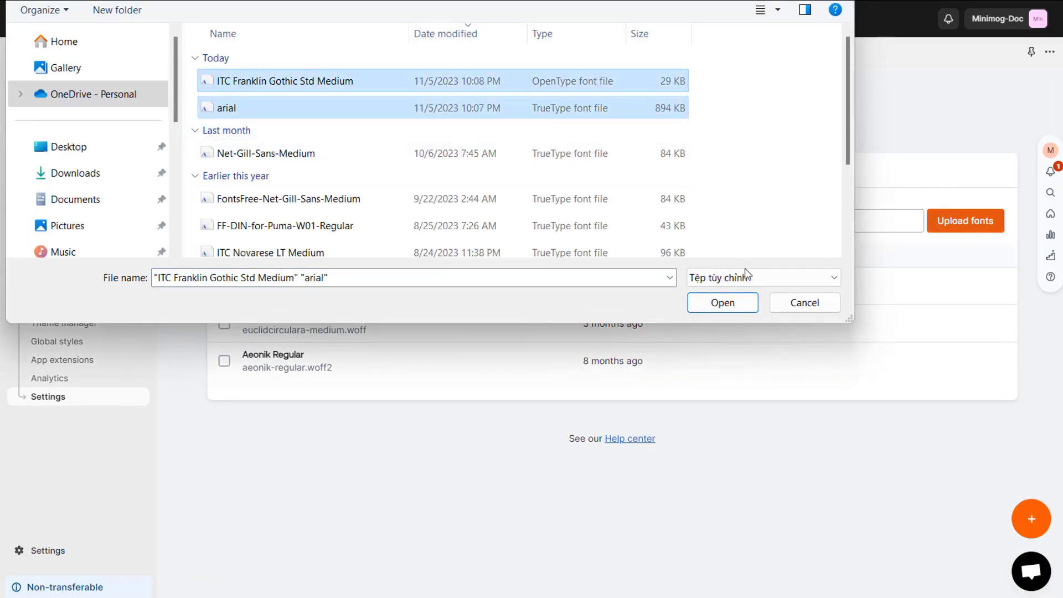
click(723, 303)
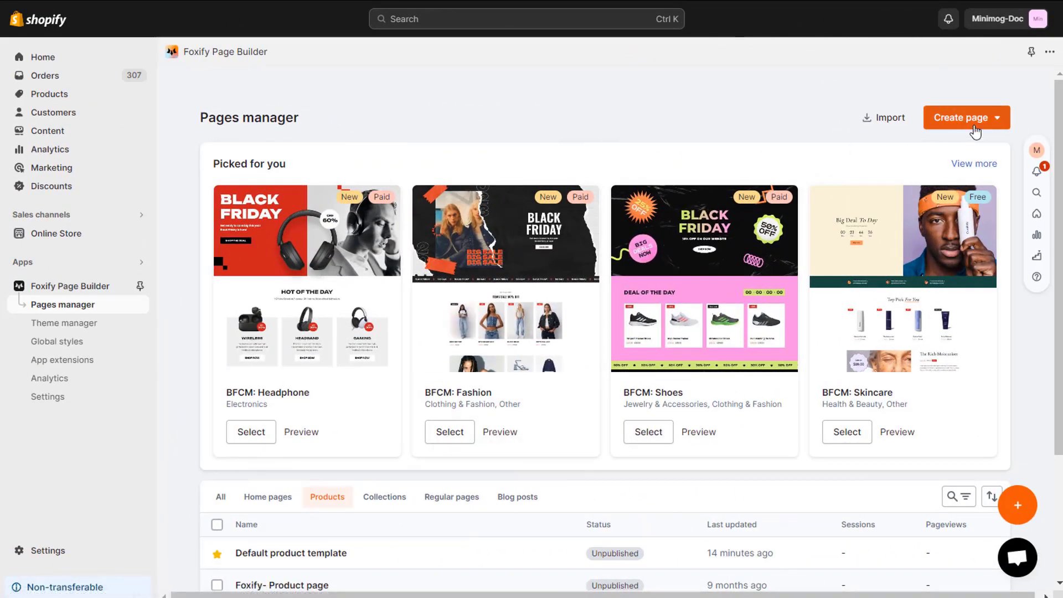
Create a new product template named 'Product page 1' with a blank layout, no header or footer
click(975, 130)
click(979, 181)
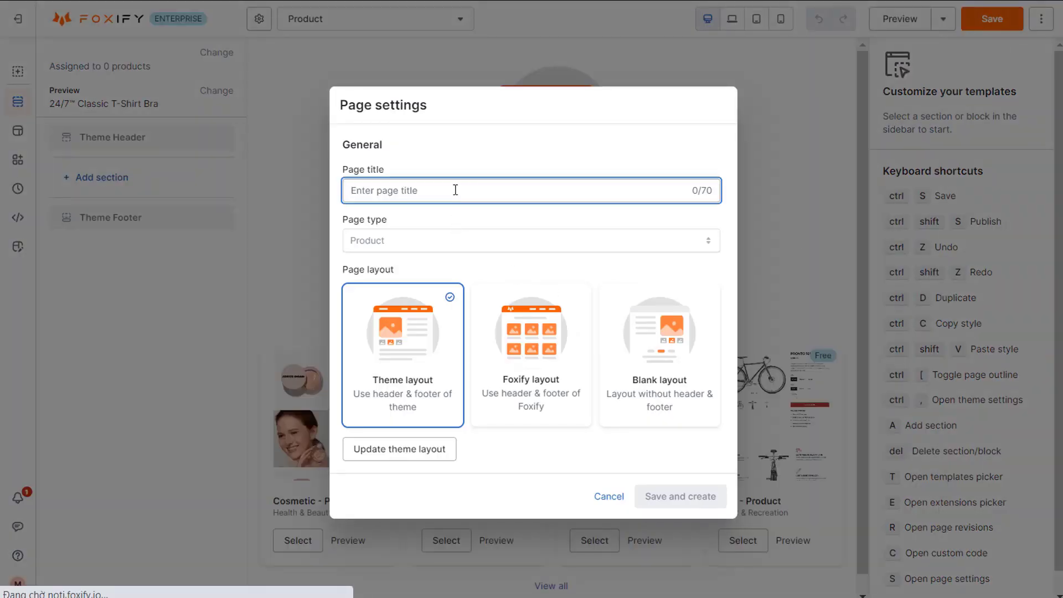
text(Product page 1)
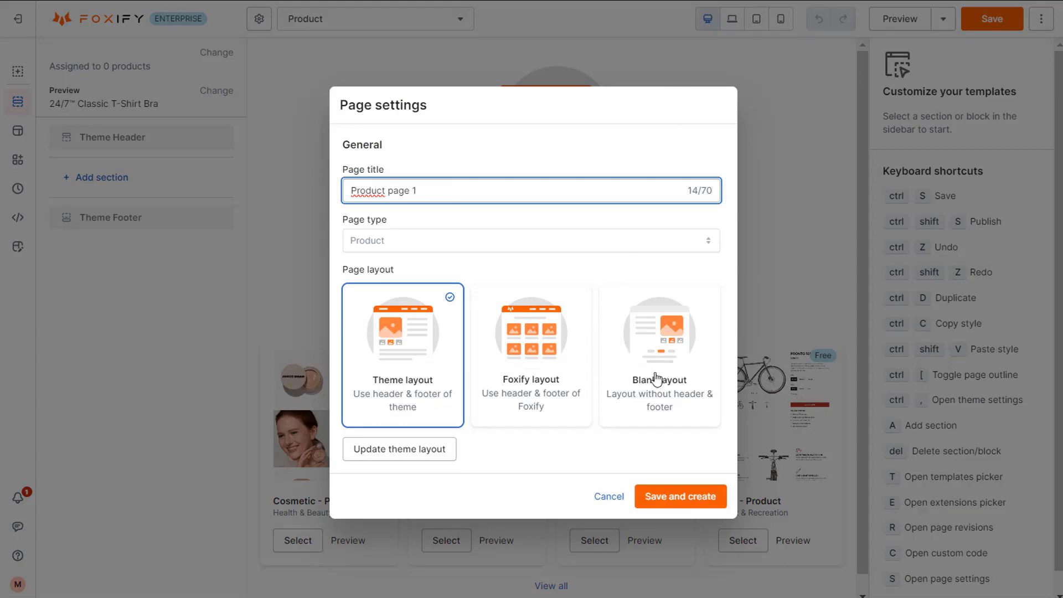
click(657, 380)
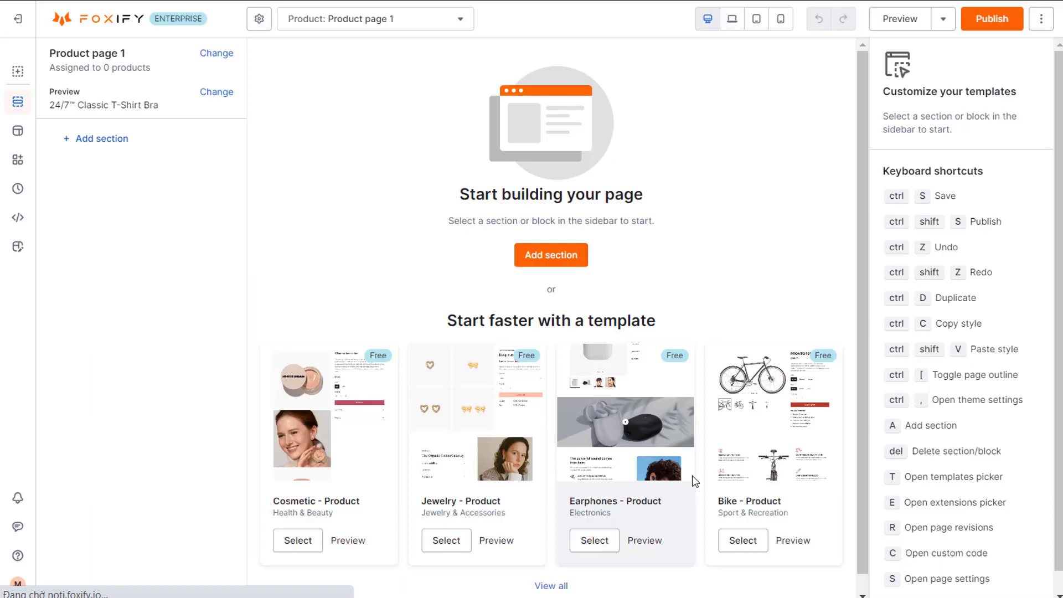
Set the editor's preview product to LEE ORANGE BLAZER
click(220, 94)
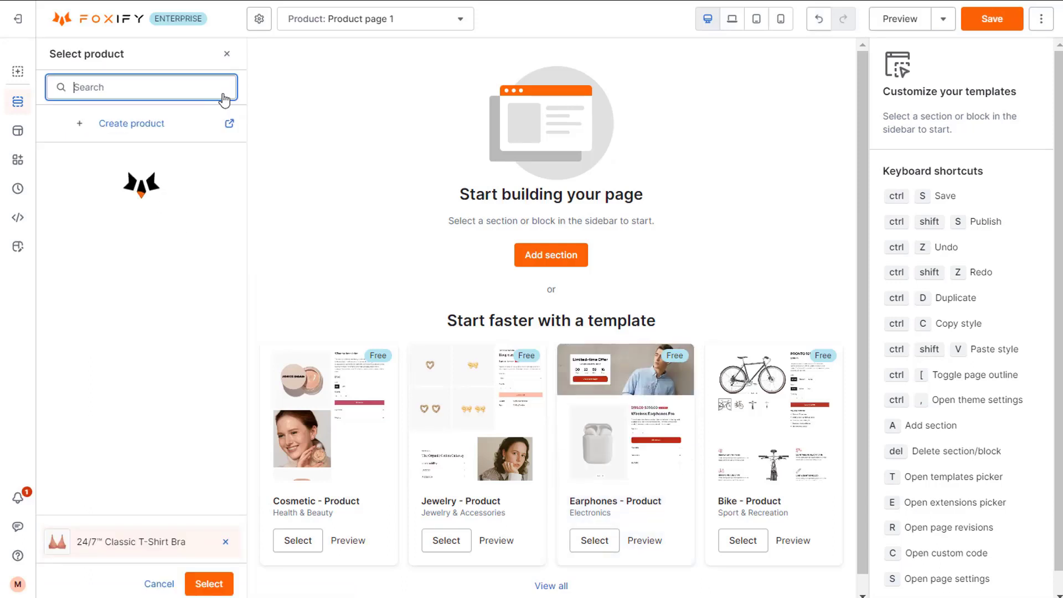
text(lee)
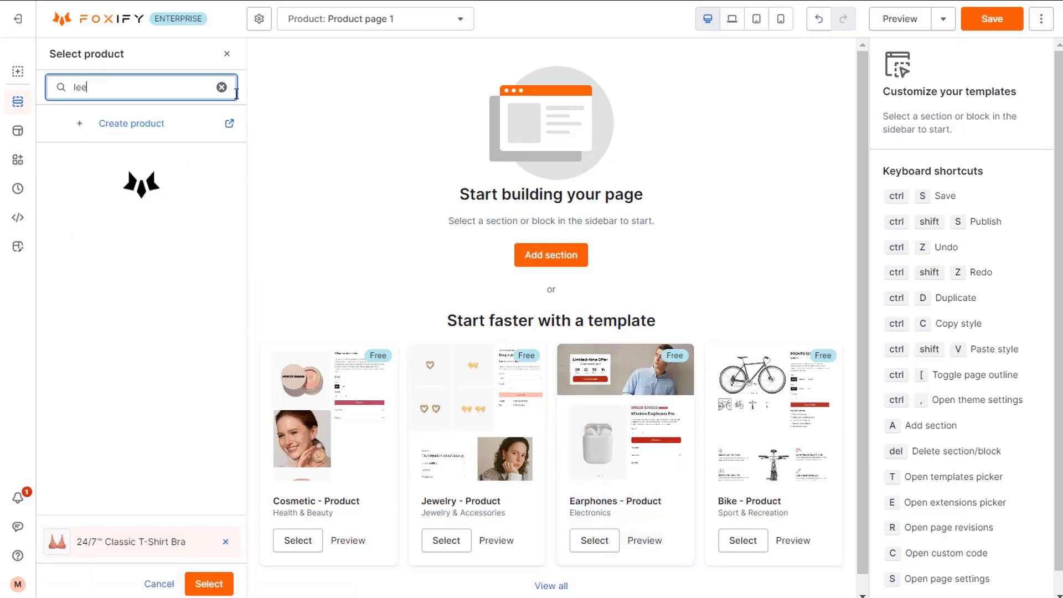
click(237, 234)
click(209, 584)
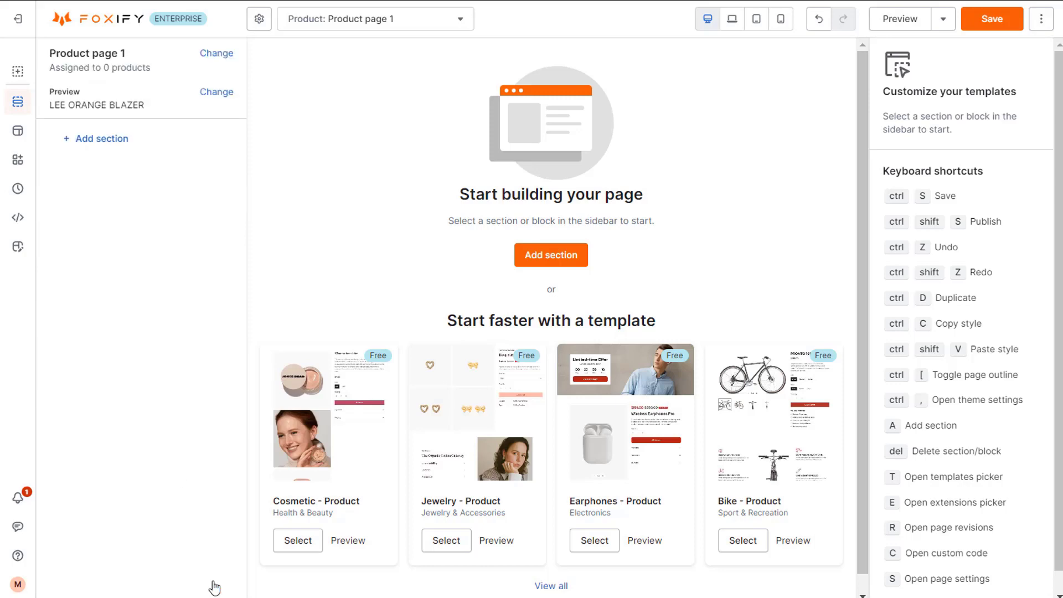
Add Main product information with a 2-column grid and Large media, and delete the Product vendor block
click(161, 145)
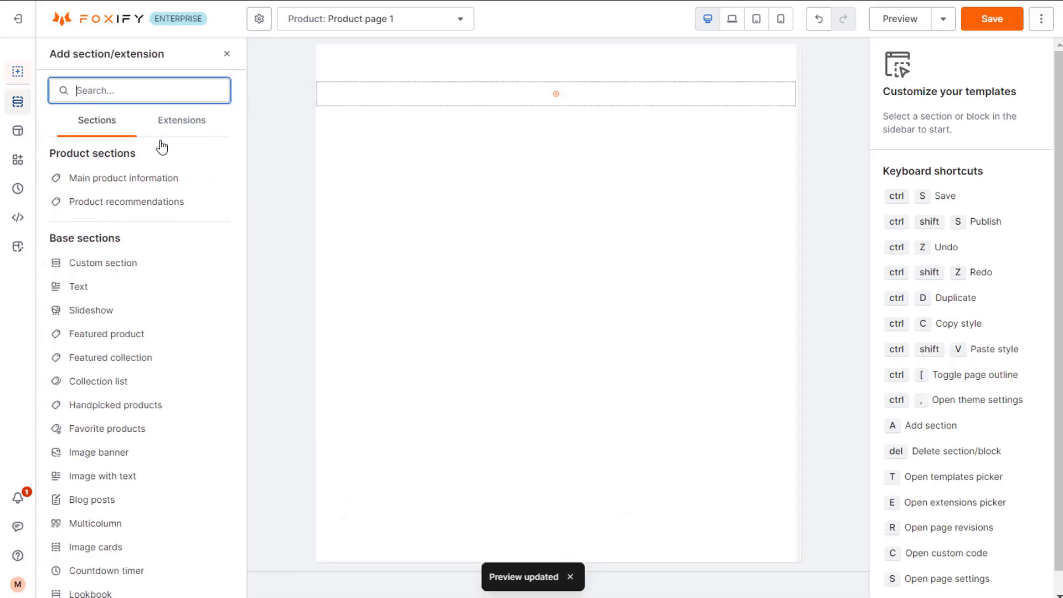
click(147, 184)
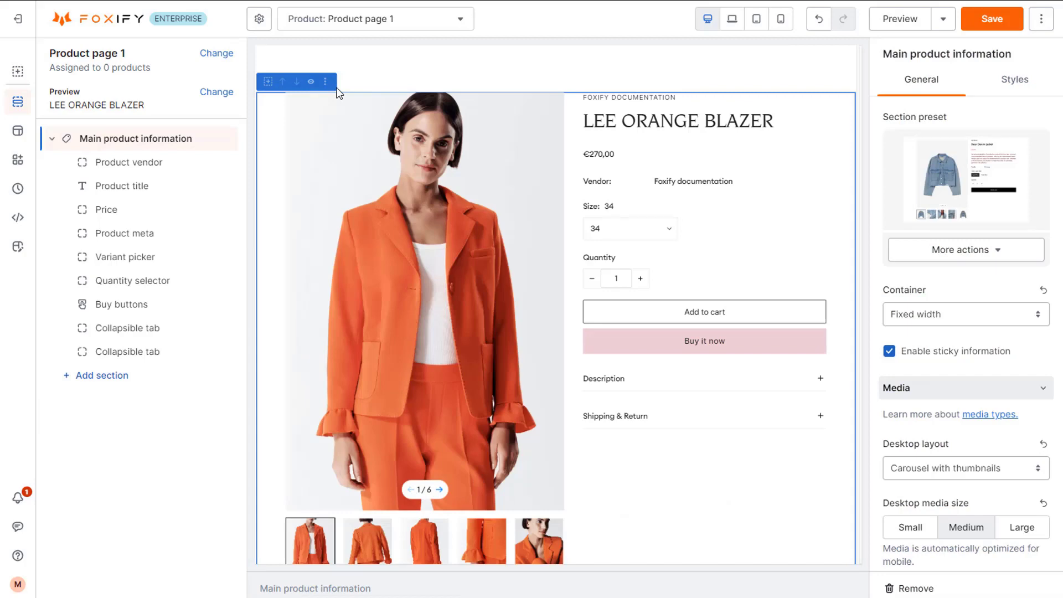
scroll(919, 349, down, 2)
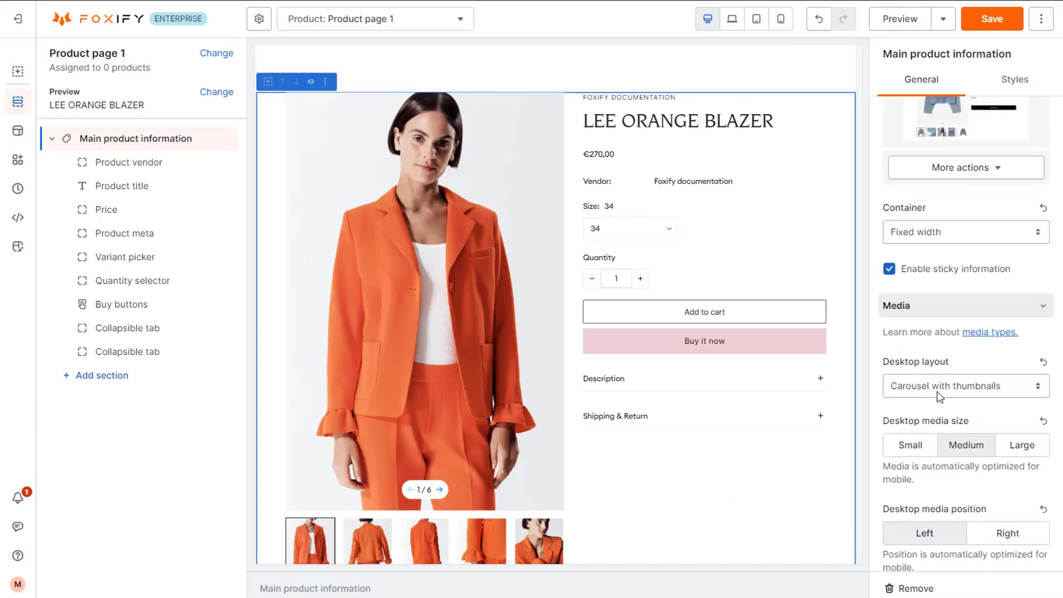
click(940, 390)
click(933, 439)
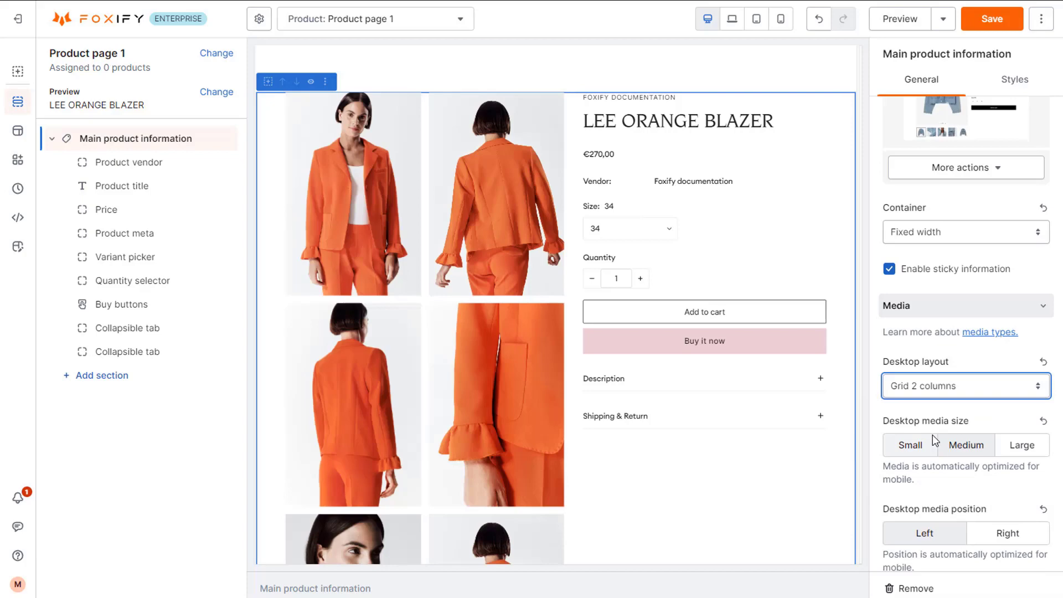
click(1036, 453)
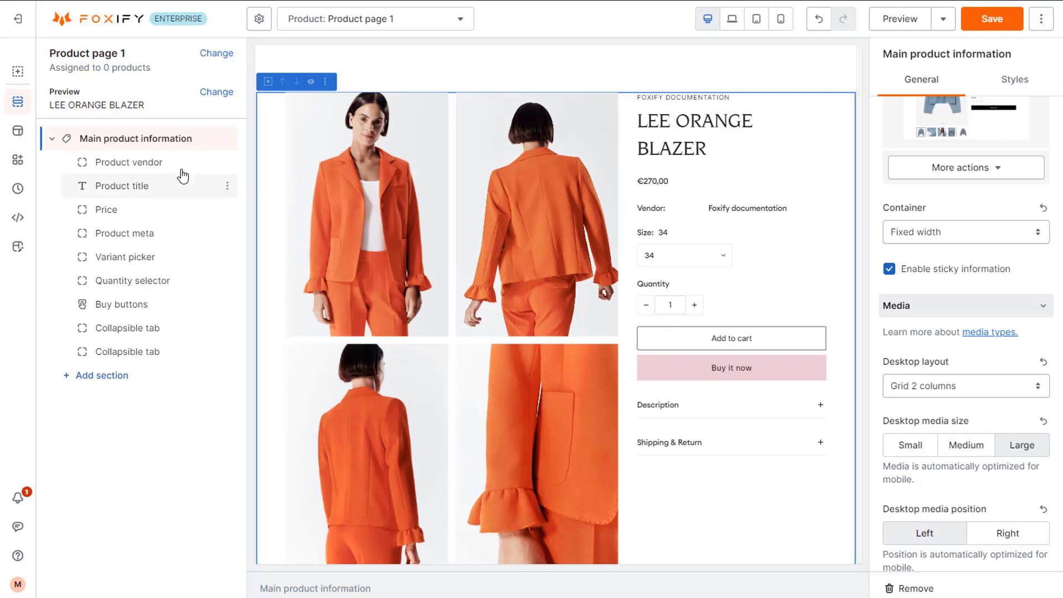
click(156, 164)
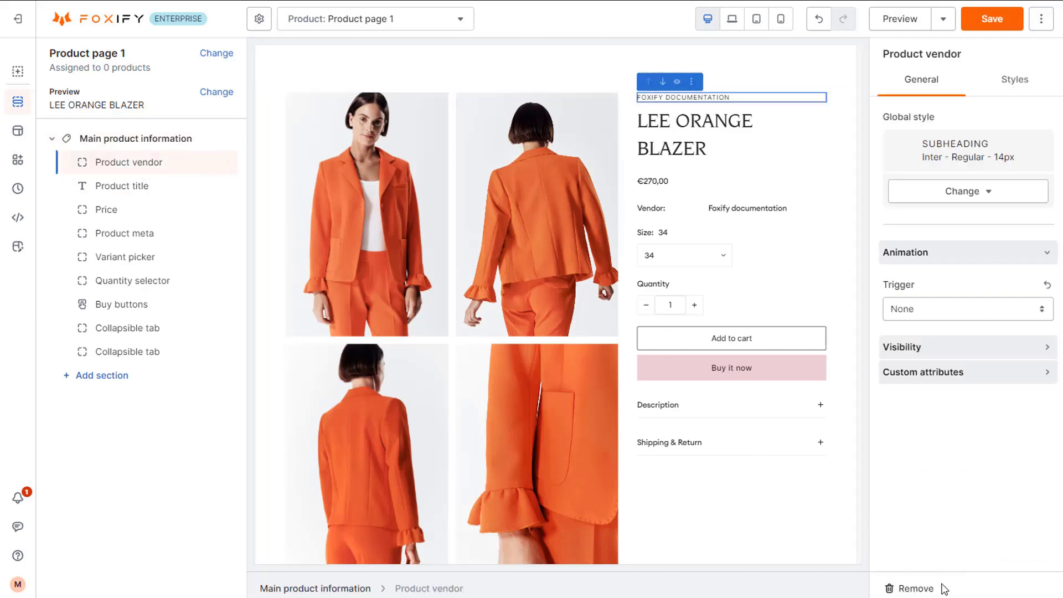
click(917, 589)
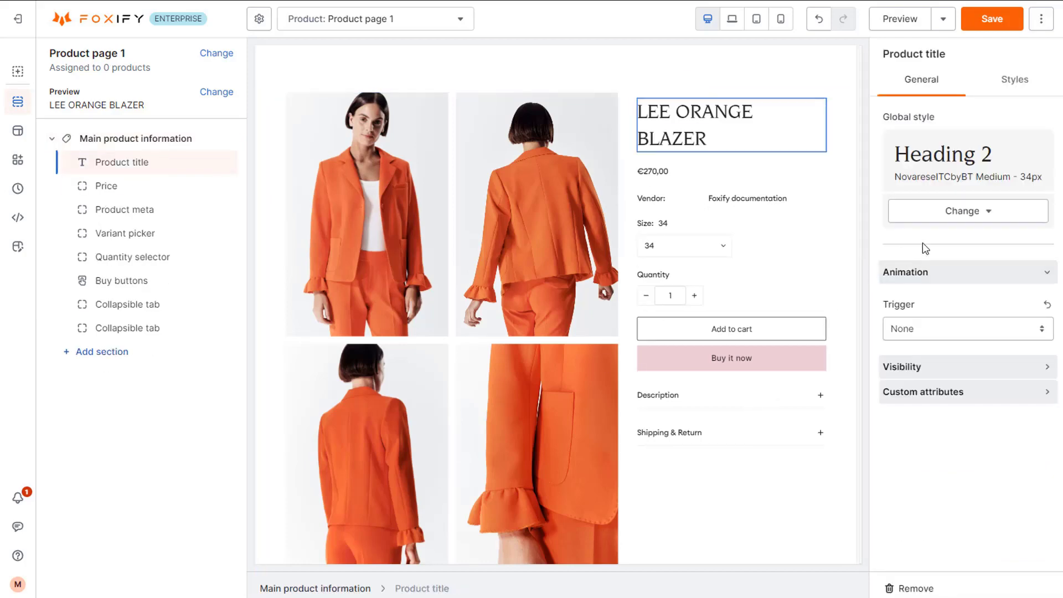
Set the product title font to the uploaded ITC Franklin Gothic Std Medium at size 40
click(1034, 85)
click(976, 176)
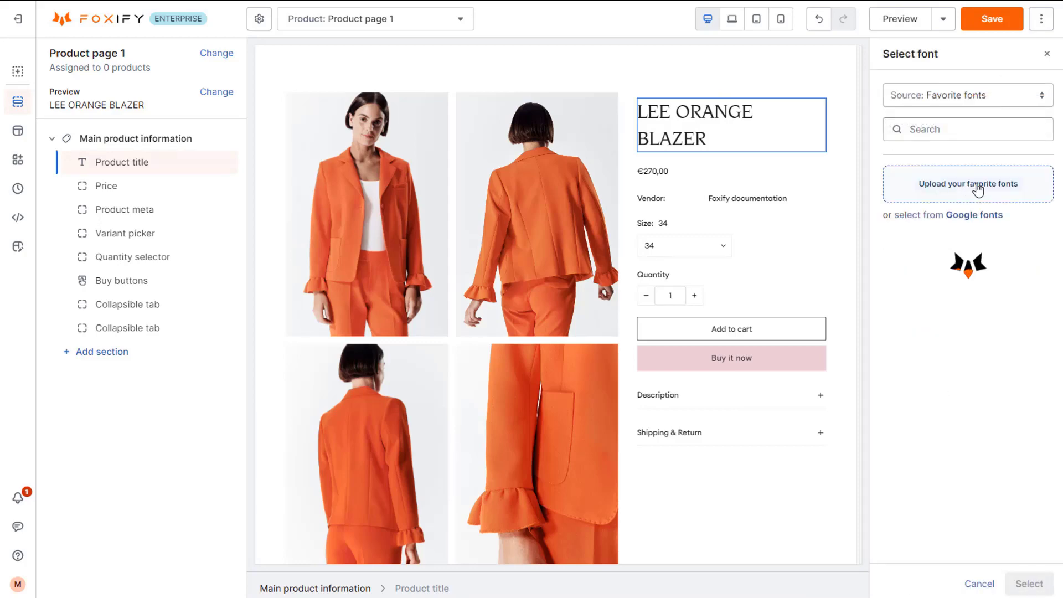
click(1020, 103)
click(986, 120)
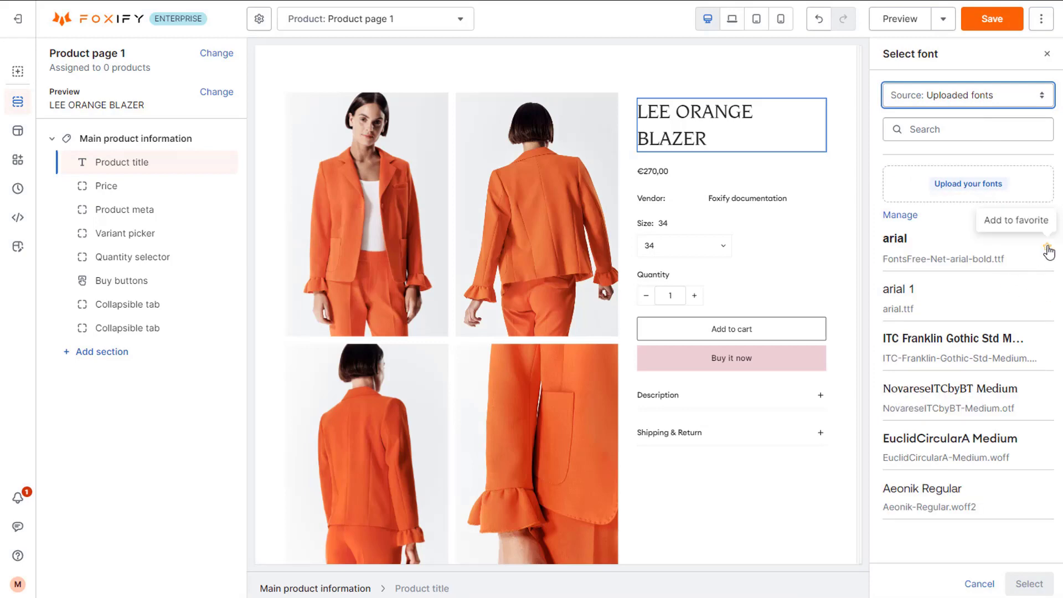
click(980, 350)
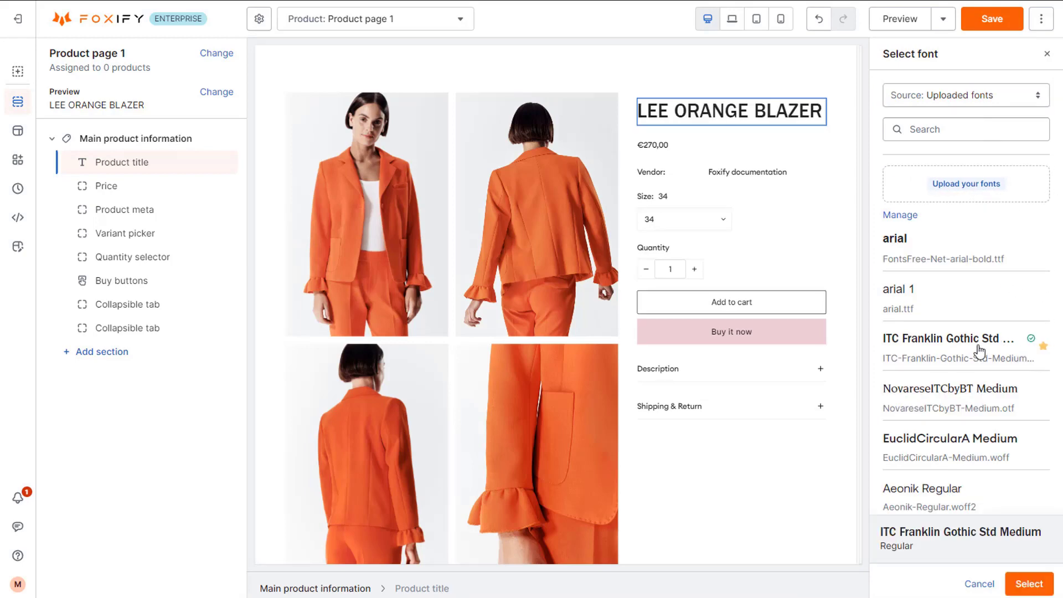
click(1033, 584)
click(932, 369)
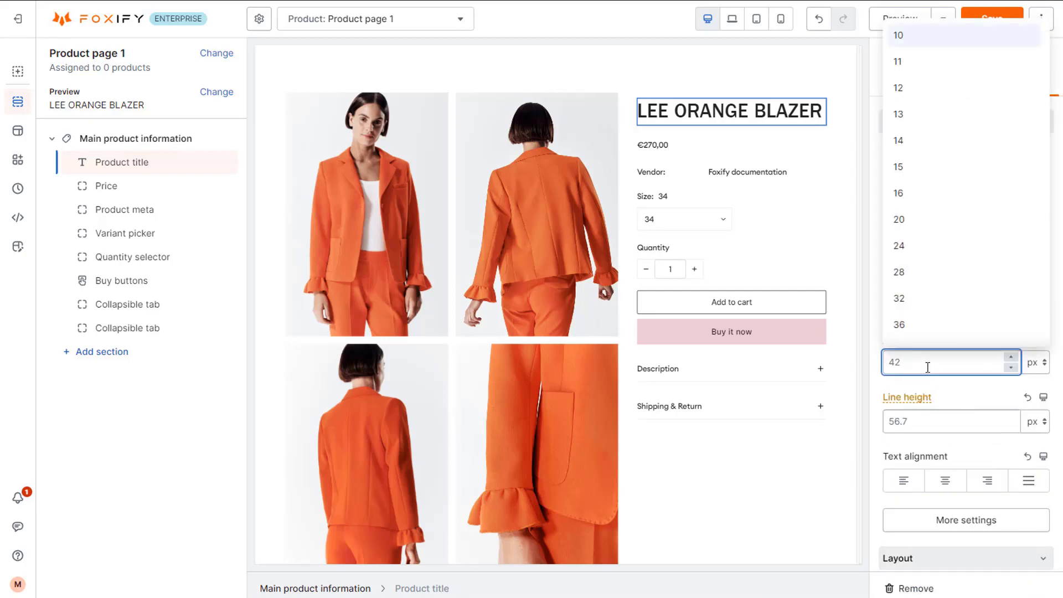
text(40)
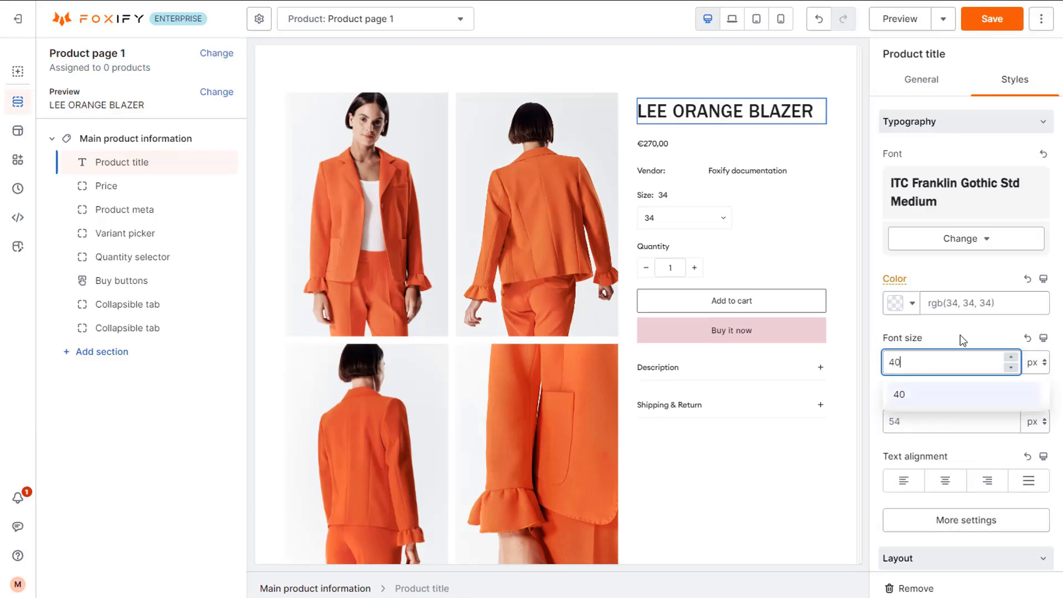
click(963, 340)
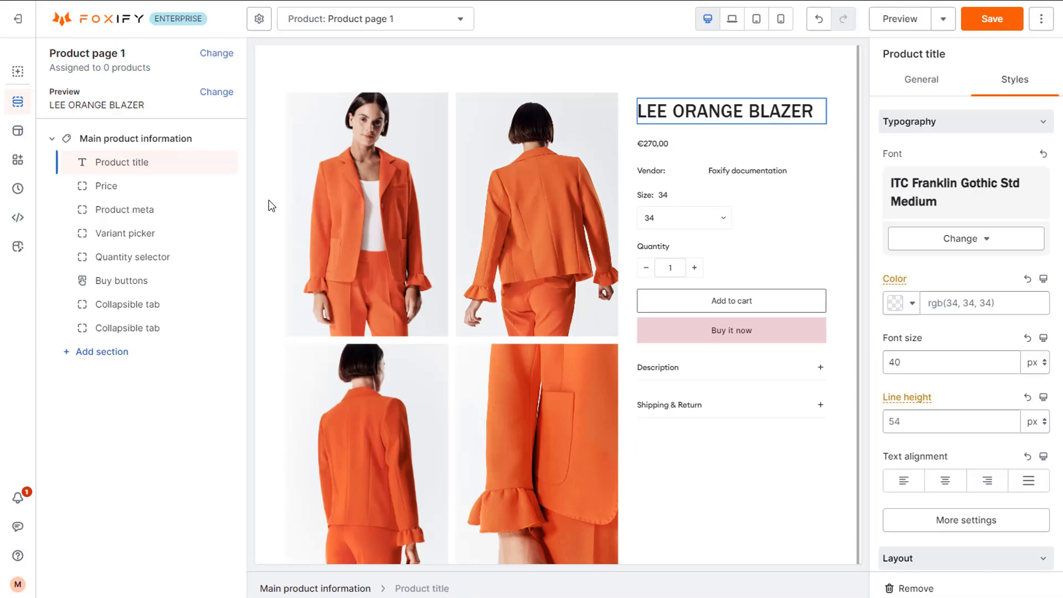
Set the price font to arial at size 22
click(153, 194)
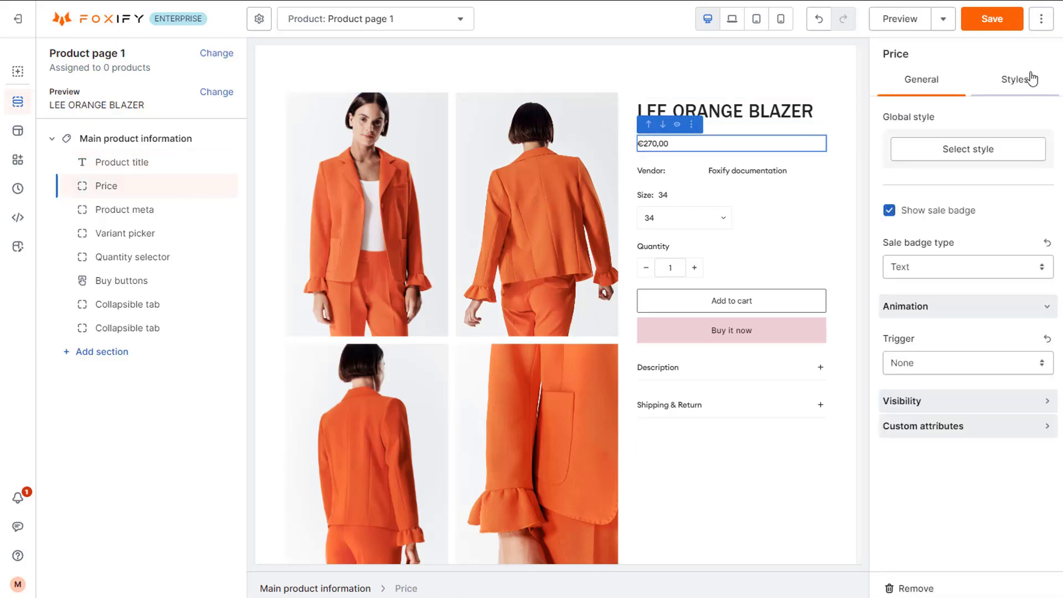
click(1014, 79)
click(993, 180)
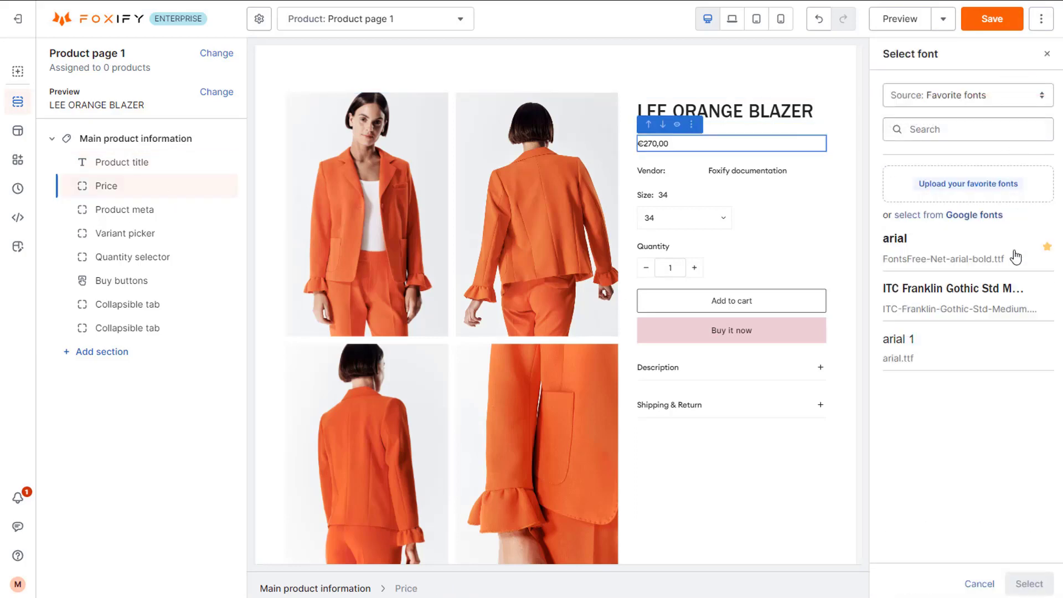
click(1044, 352)
click(1030, 584)
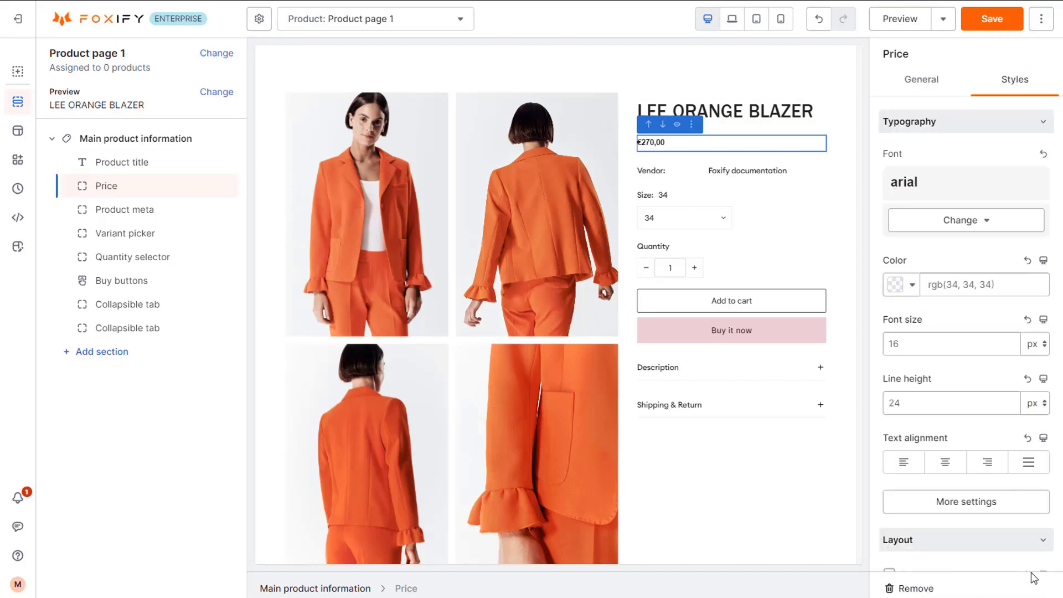
click(912, 344)
text(22)
click(947, 376)
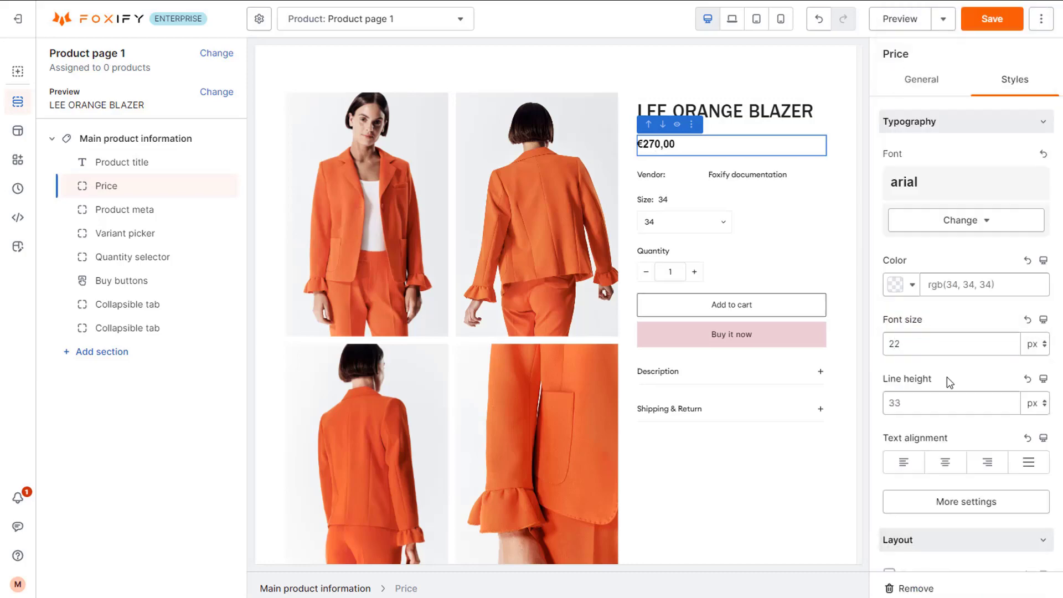
click(75, 213)
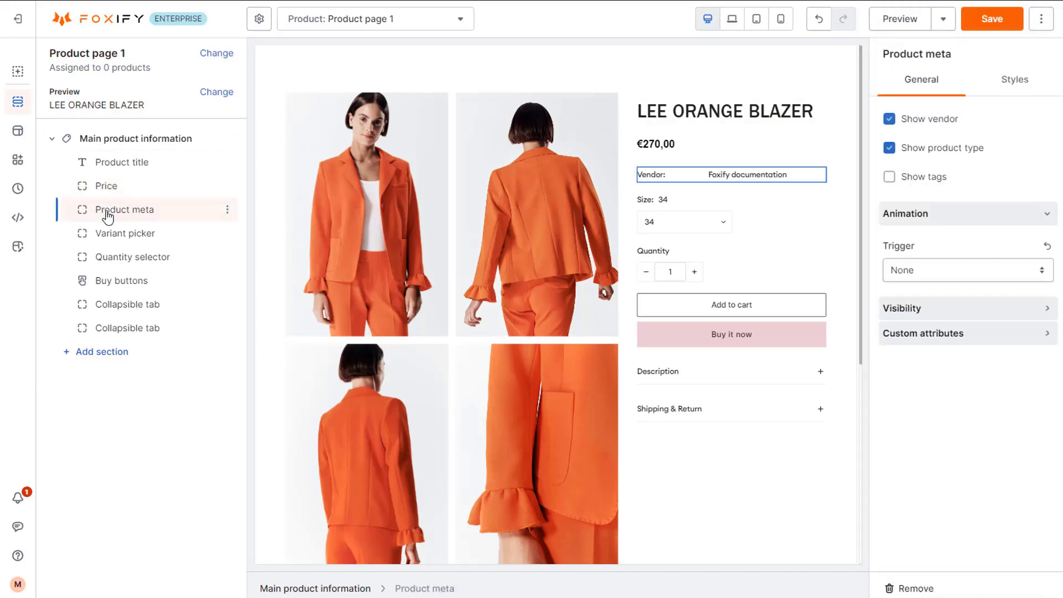
Delete the Product meta block, then try Buttons for the theme's variant picker without applying it
click(917, 588)
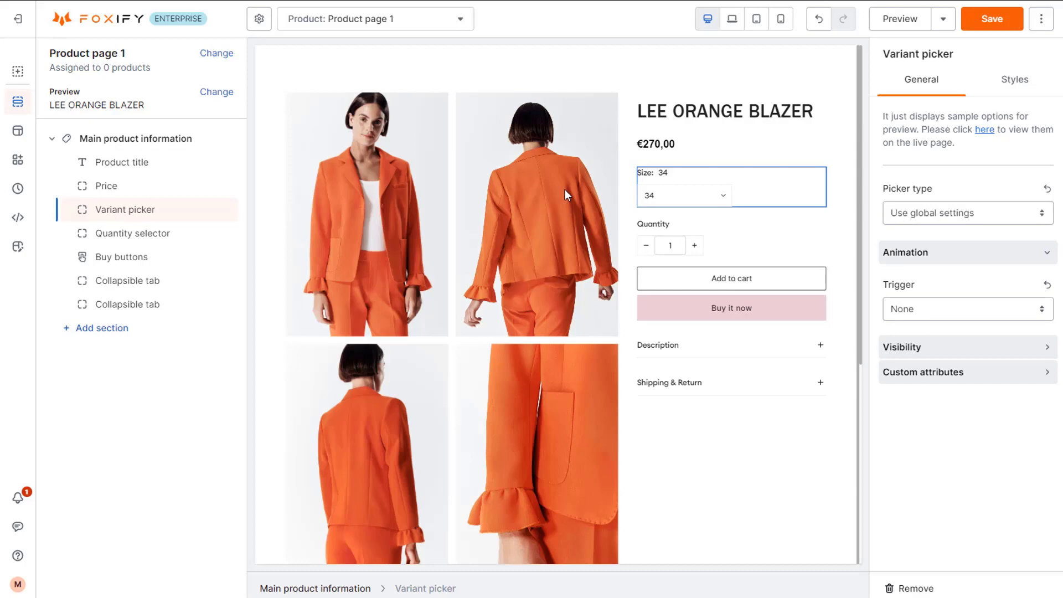
click(24, 251)
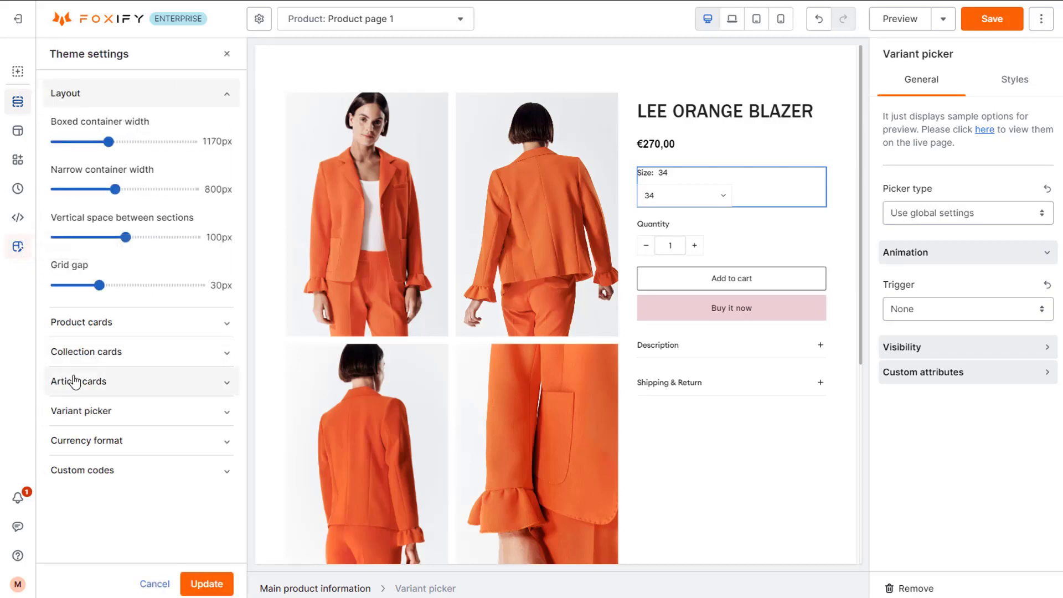
click(137, 425)
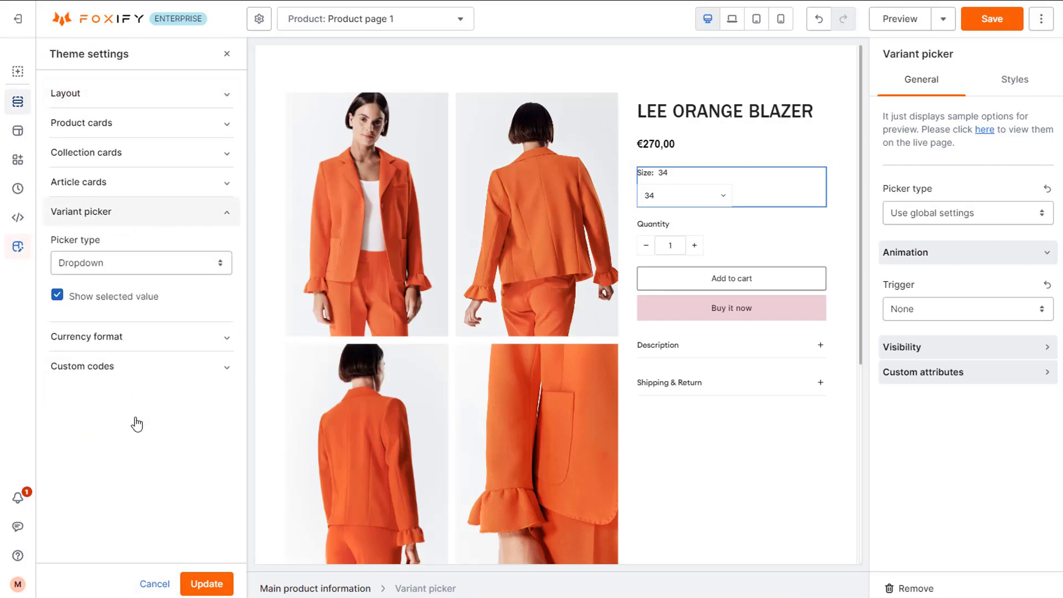
click(135, 263)
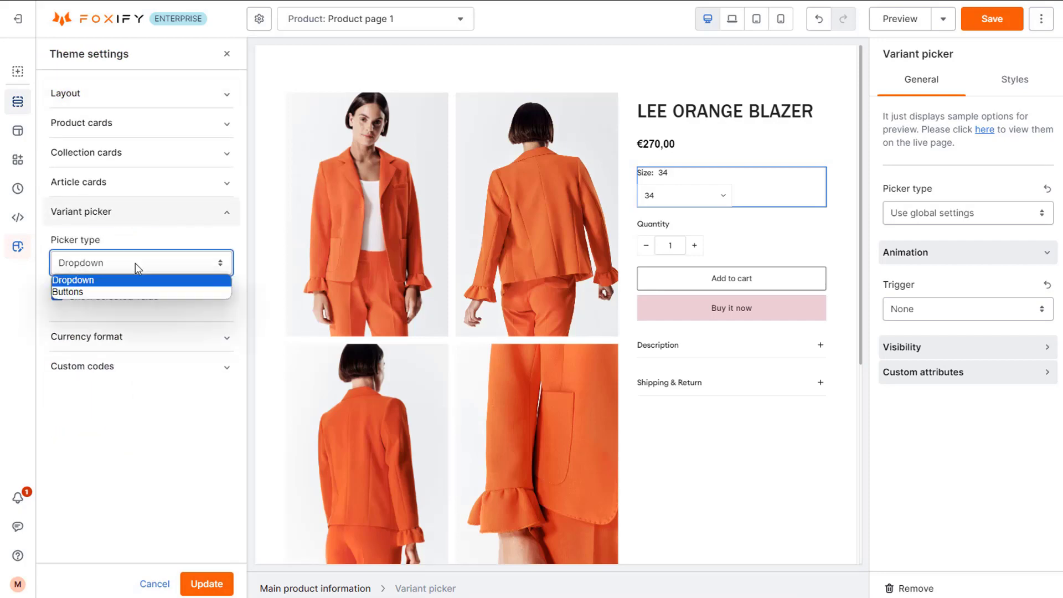
click(127, 291)
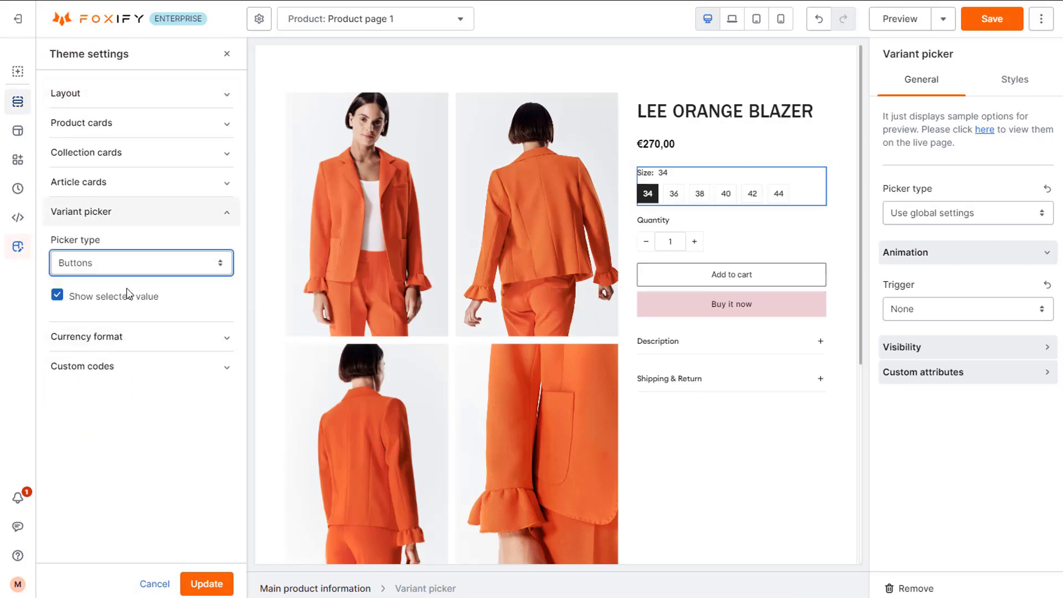
click(82, 304)
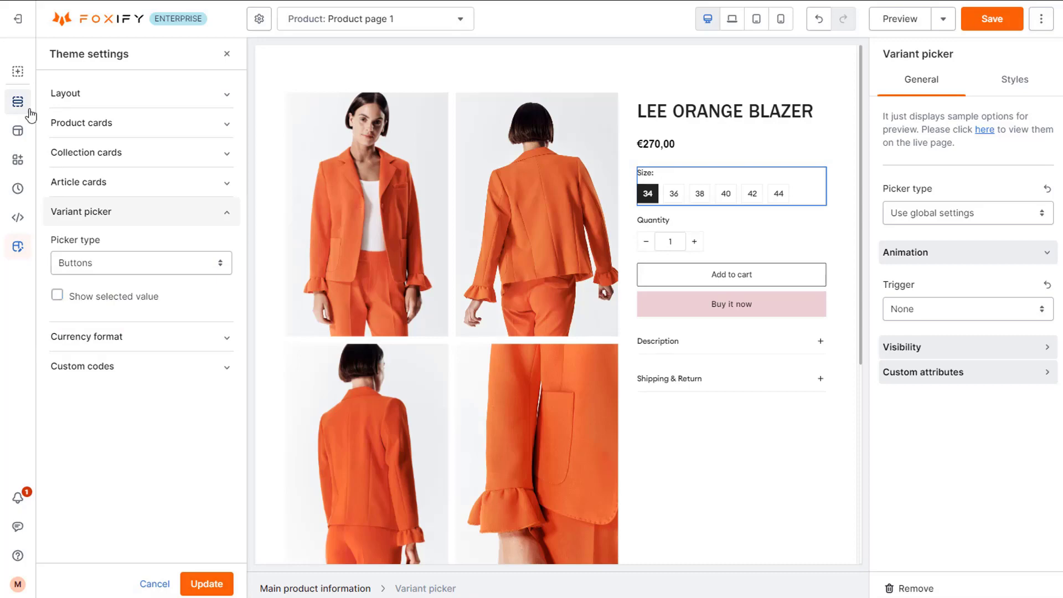
click(227, 53)
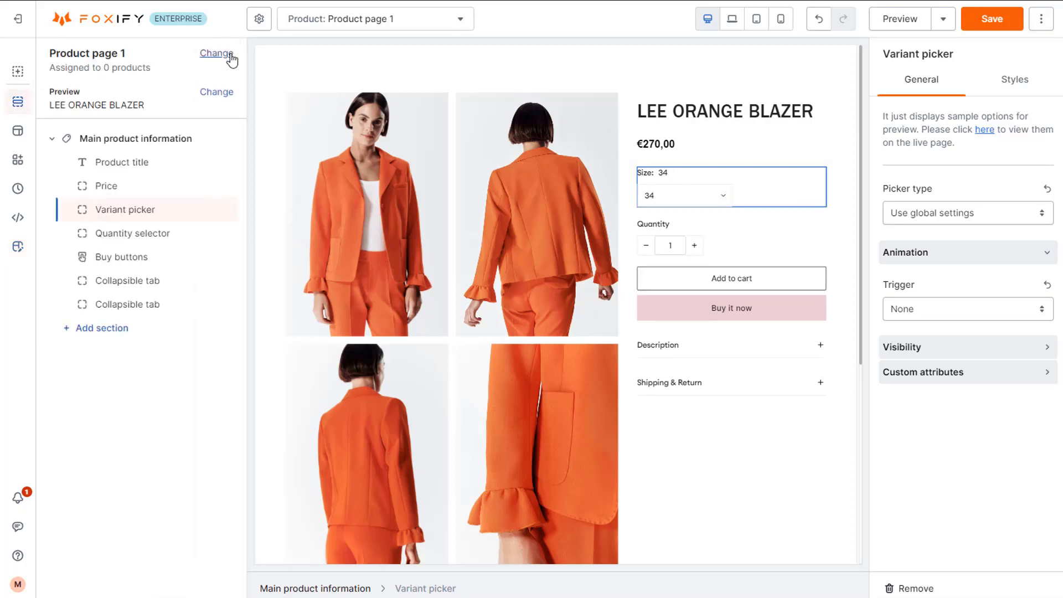
click(147, 233)
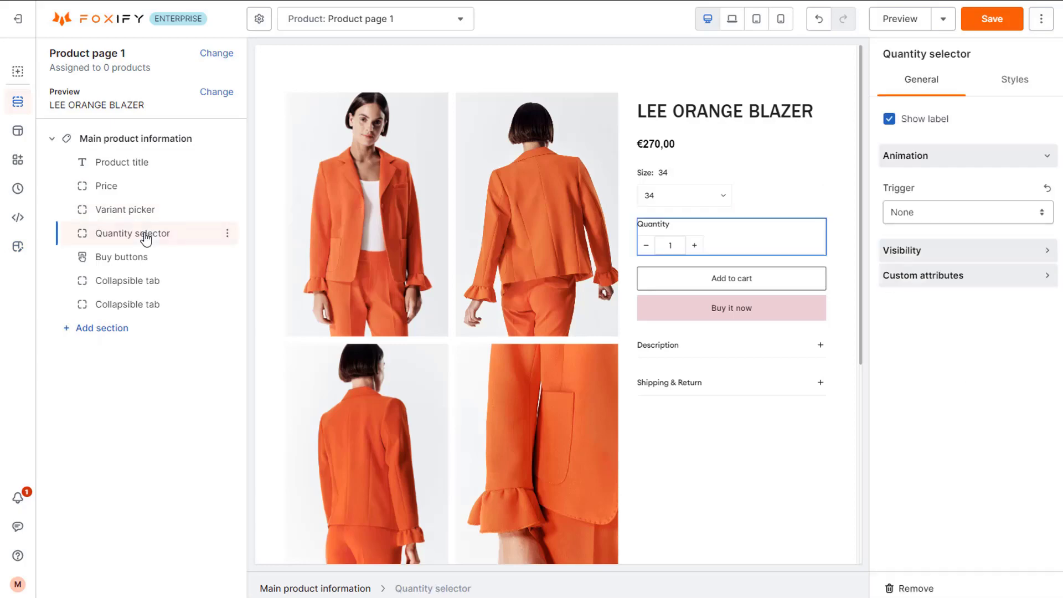
Remove the quantity selector and the Buy it now checkout button
click(911, 587)
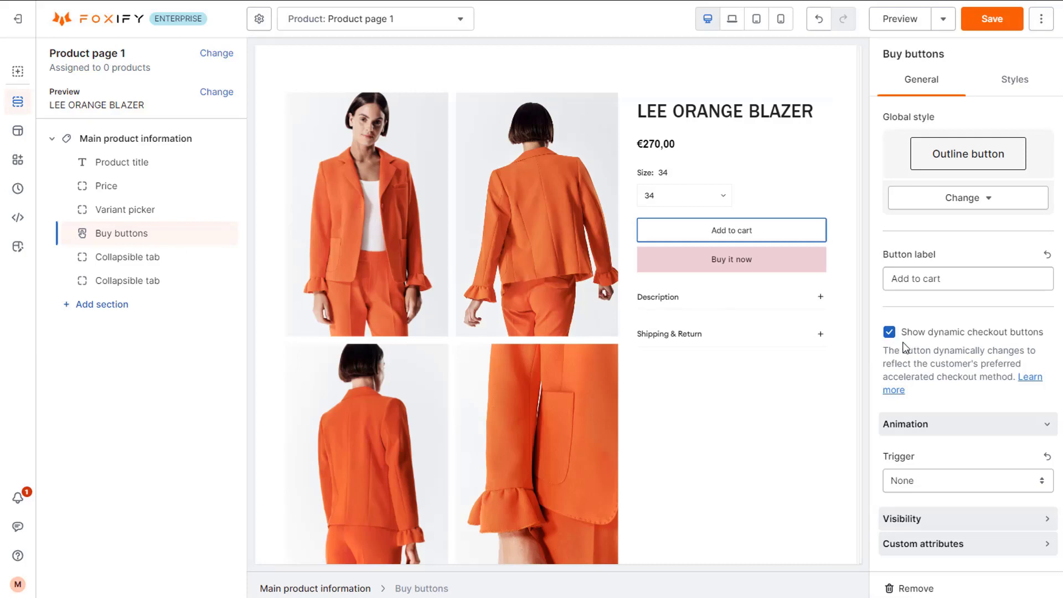
click(924, 339)
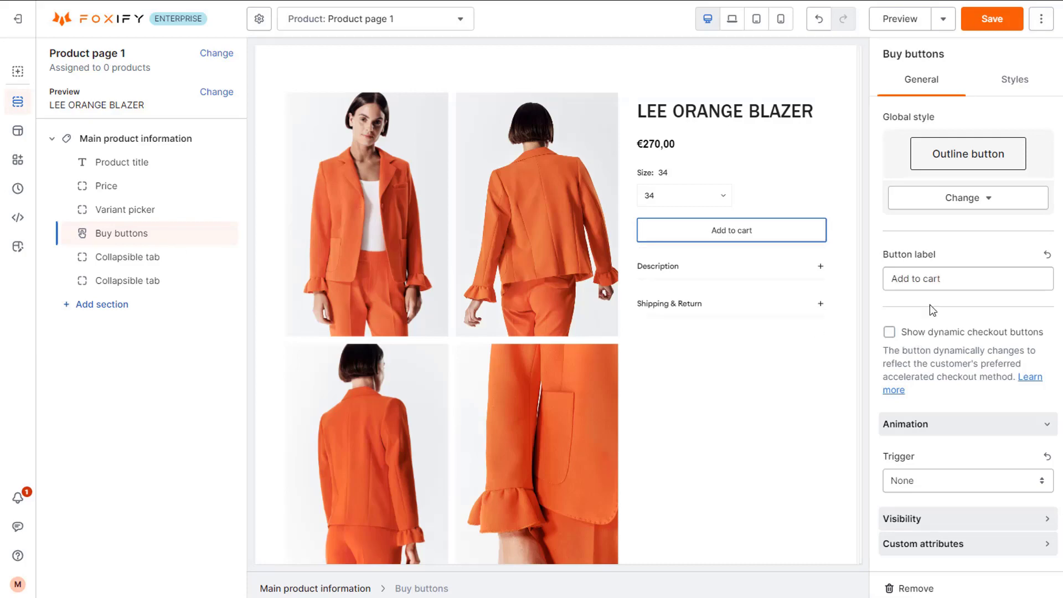
click(949, 279)
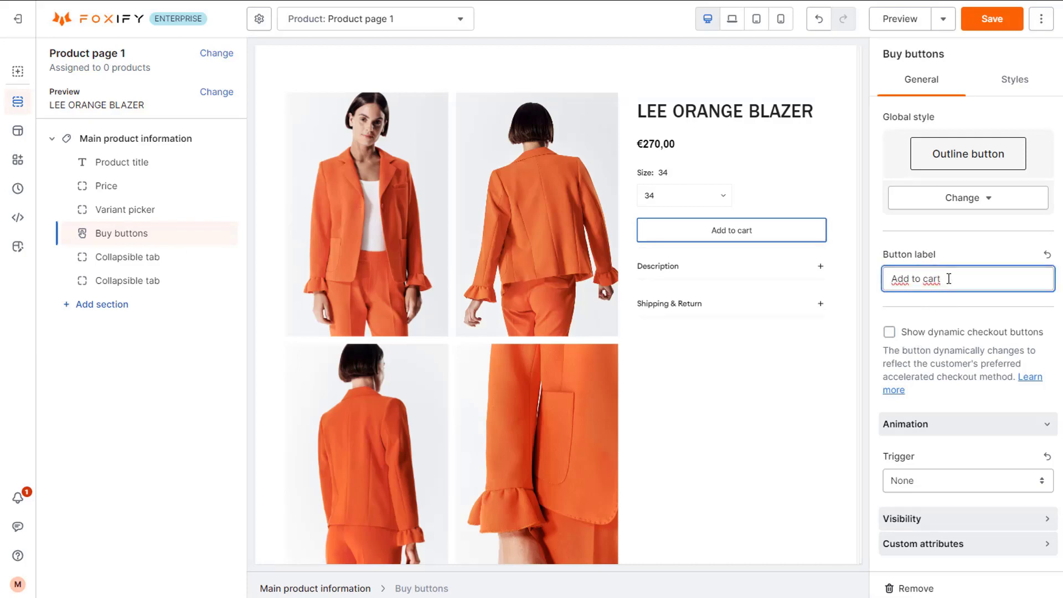
Set the Add to cart button's text transform to uppercase
click(1014, 79)
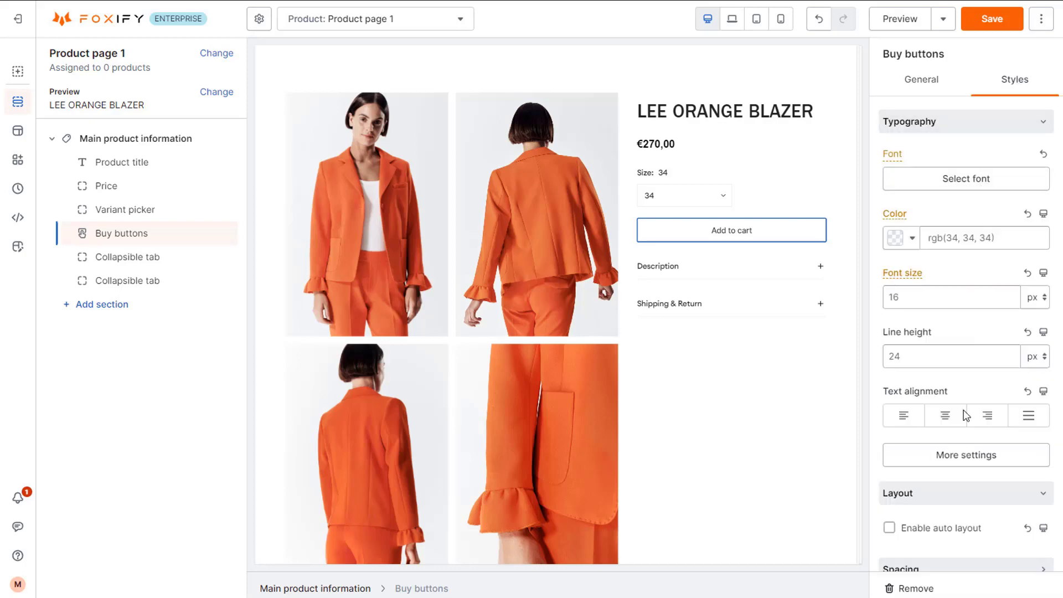
click(967, 457)
click(698, 435)
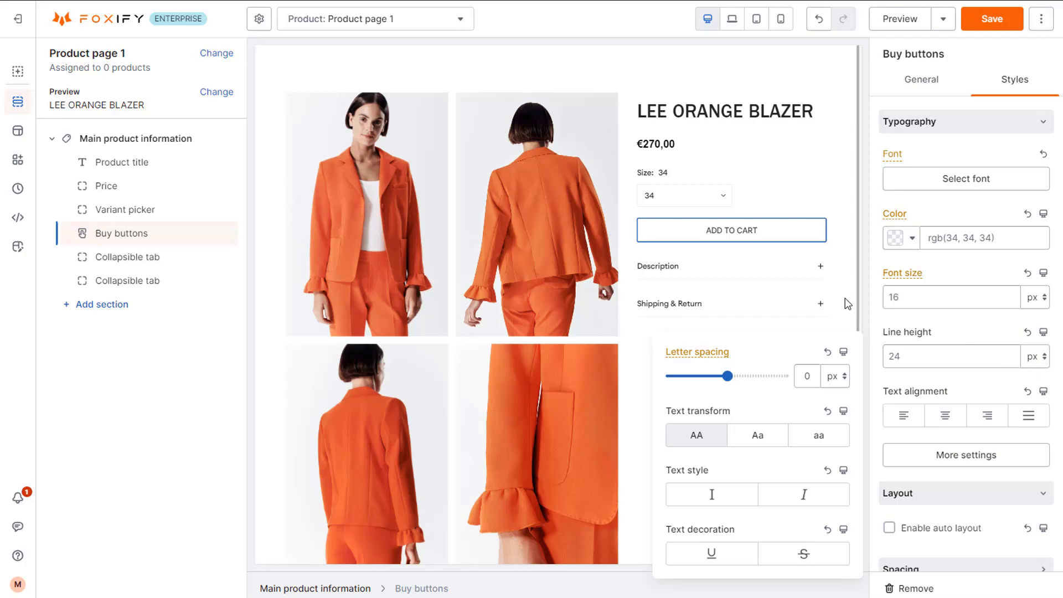
Switch the Add to cart button to the primary button style
click(922, 80)
click(991, 200)
click(985, 234)
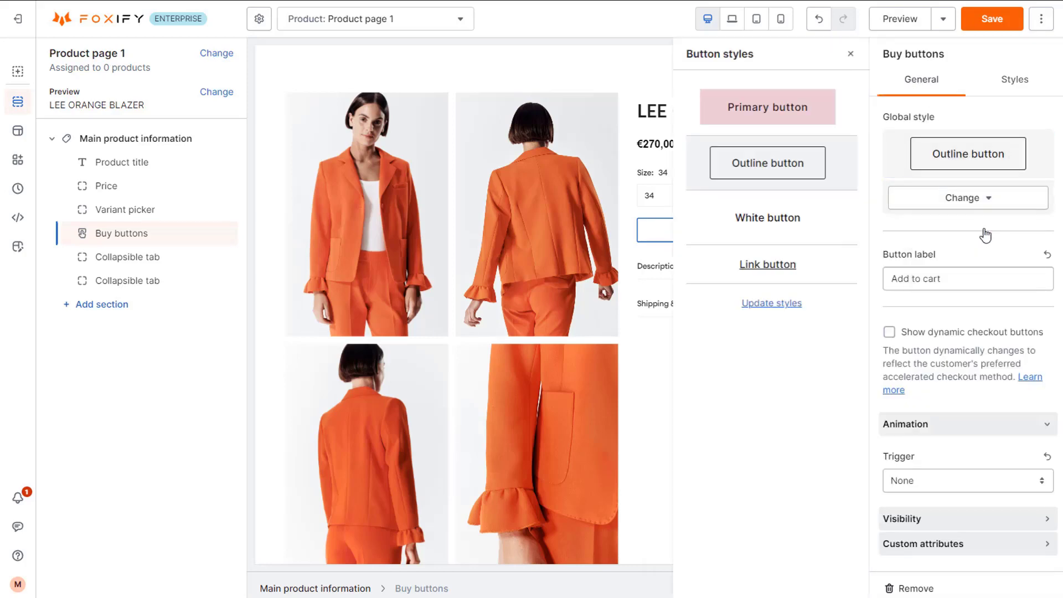
click(846, 125)
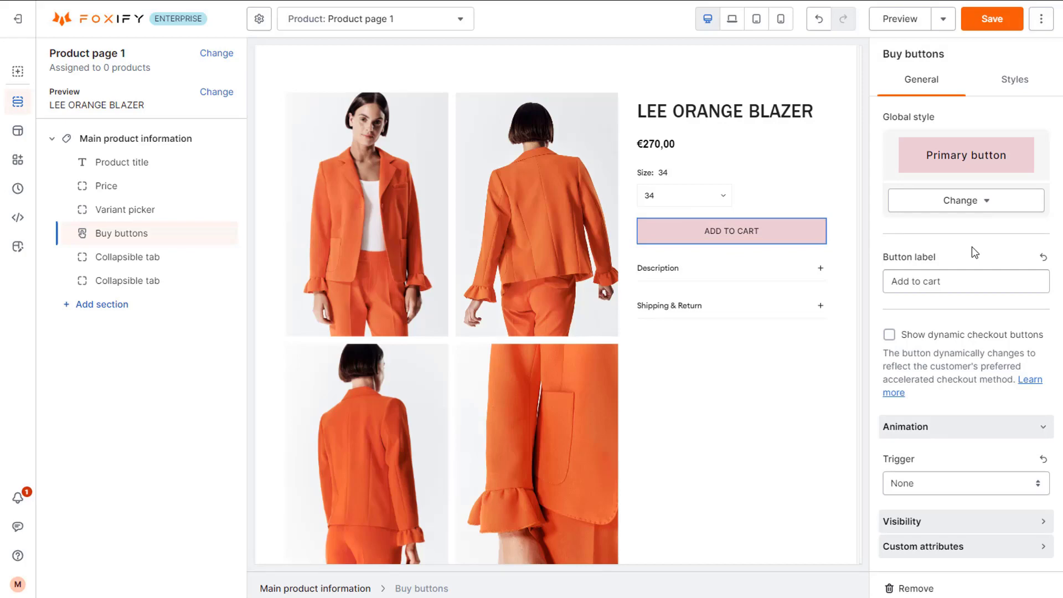
click(154, 257)
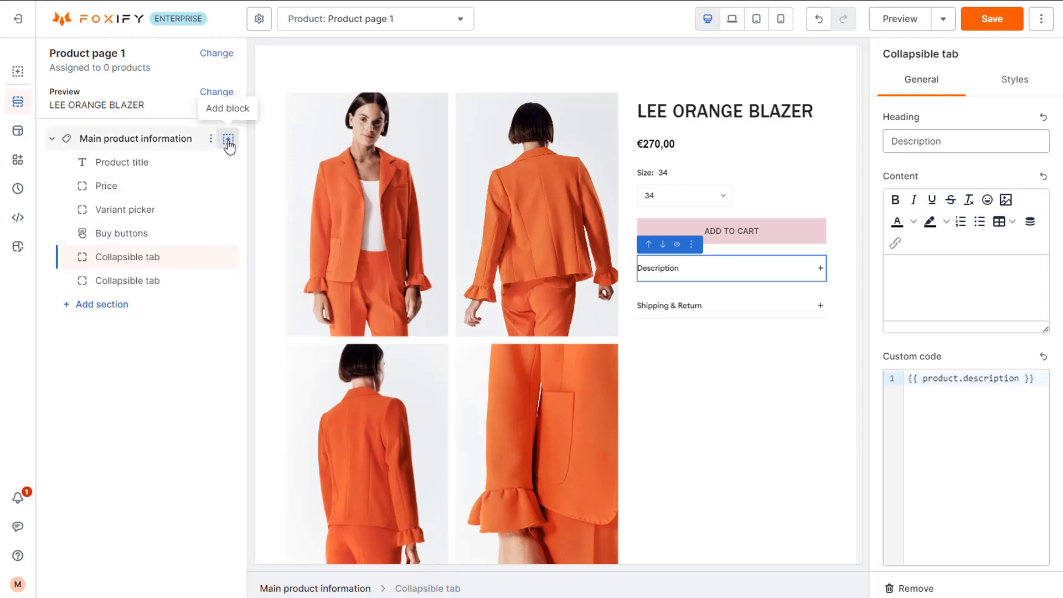
Add a Product description block and move it between Price and Variant picker in the layer tree
click(228, 139)
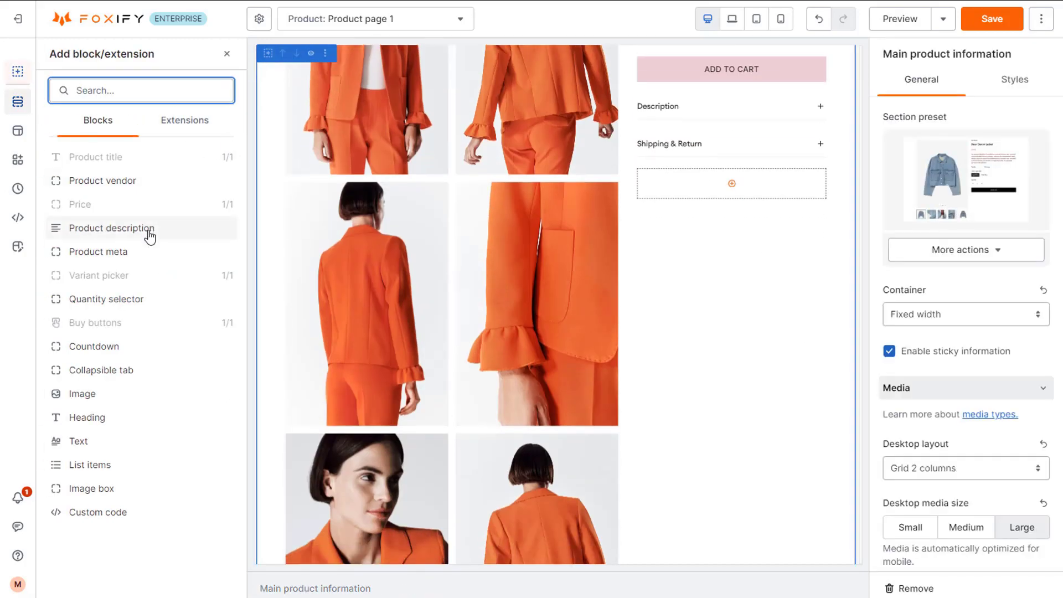
click(150, 235)
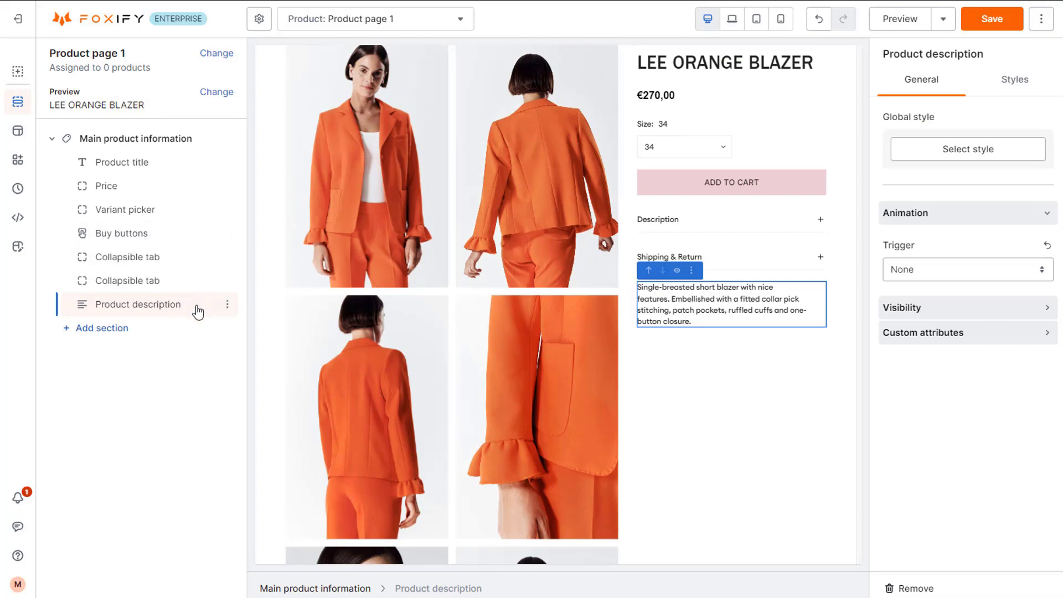
drag(197, 312, 194, 220)
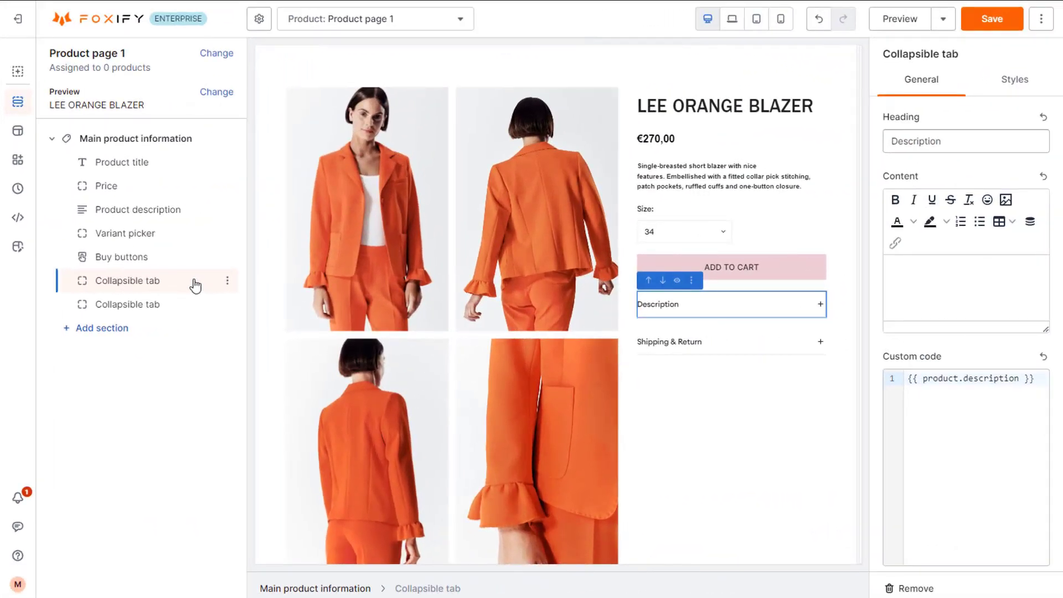
Rename the first collapsible tab heading to Material
double_click(976, 142)
text(Met)
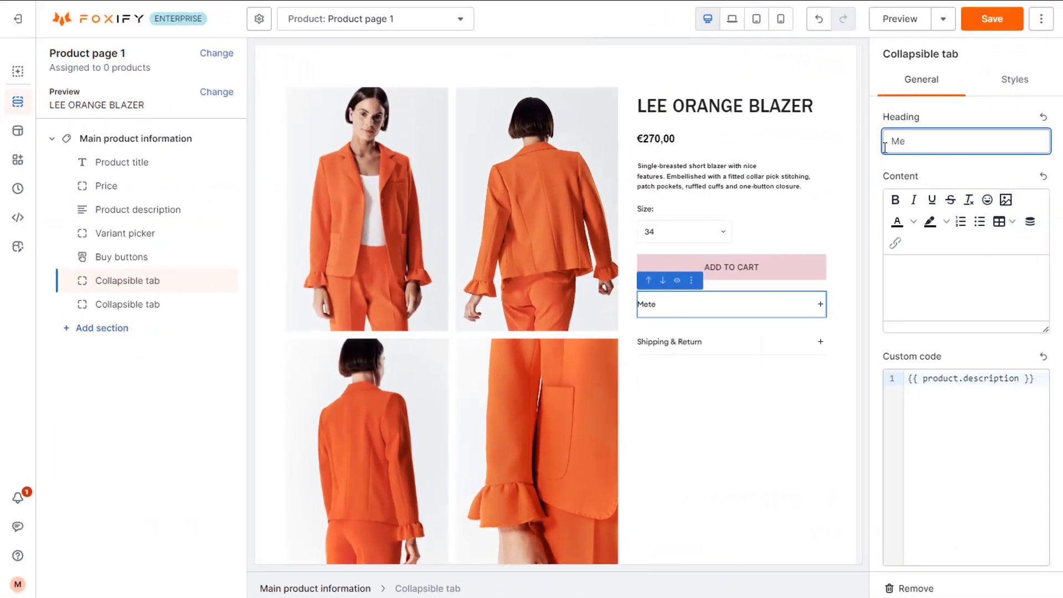
key(BackSpace)
key(BackSpace)
text(Mate)
Insert the product's Material metafield as the tab content and clear the old custom code
click(943, 283)
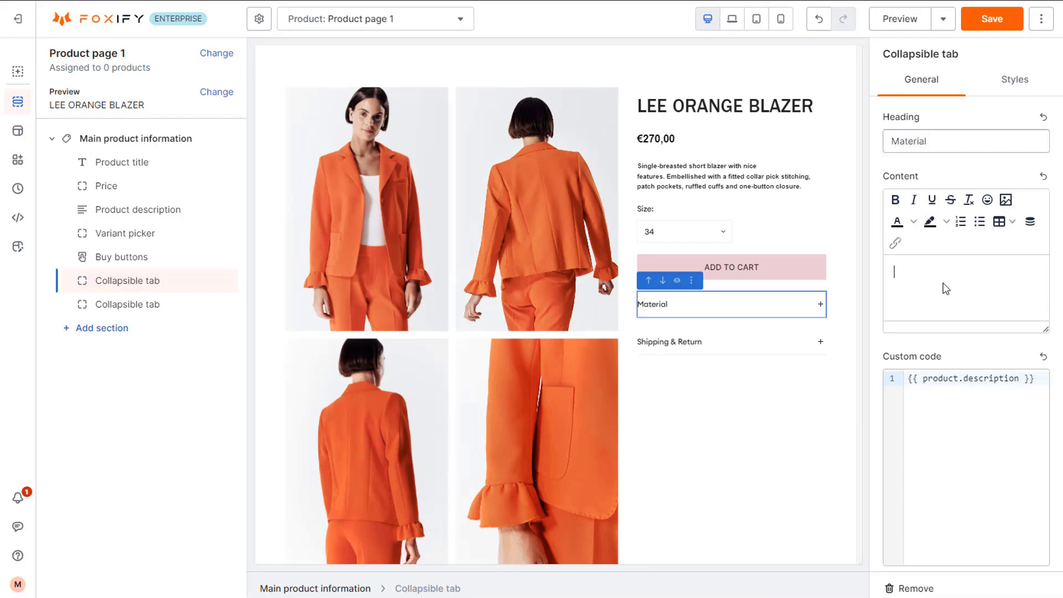
click(1031, 222)
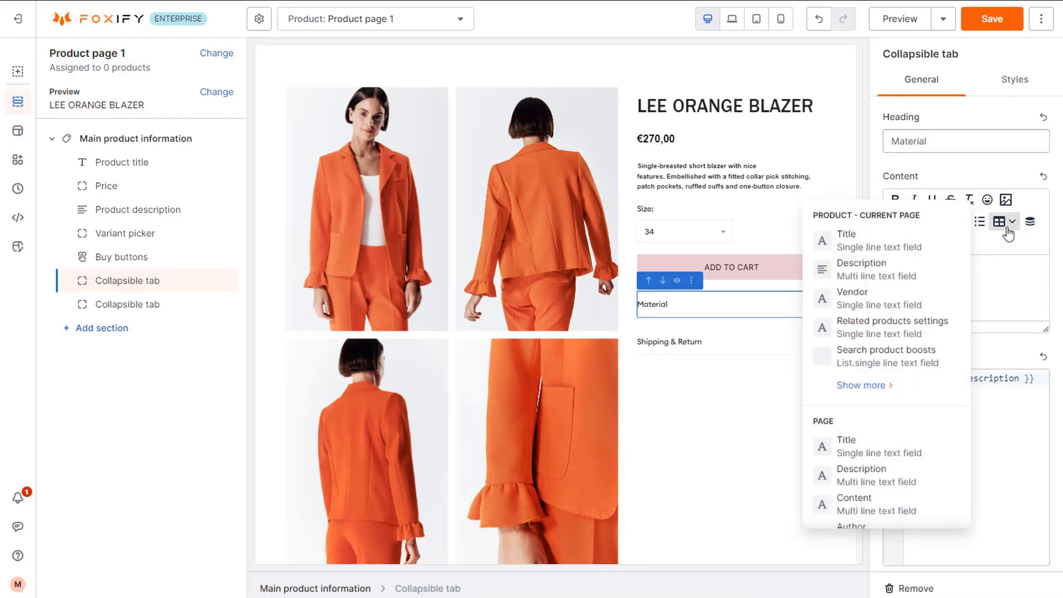
click(894, 392)
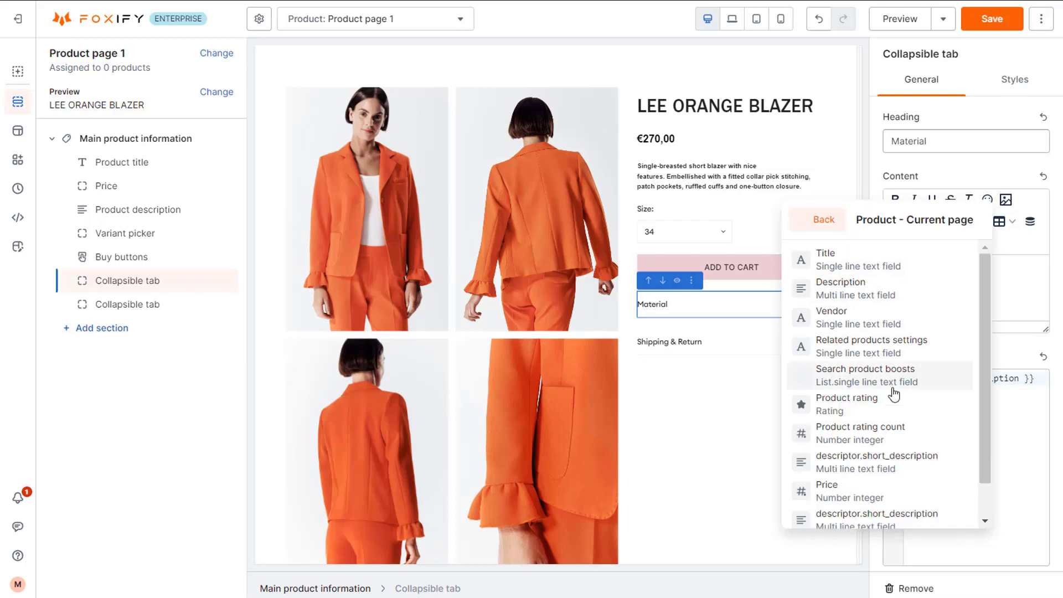
scroll(911, 362, down, 1)
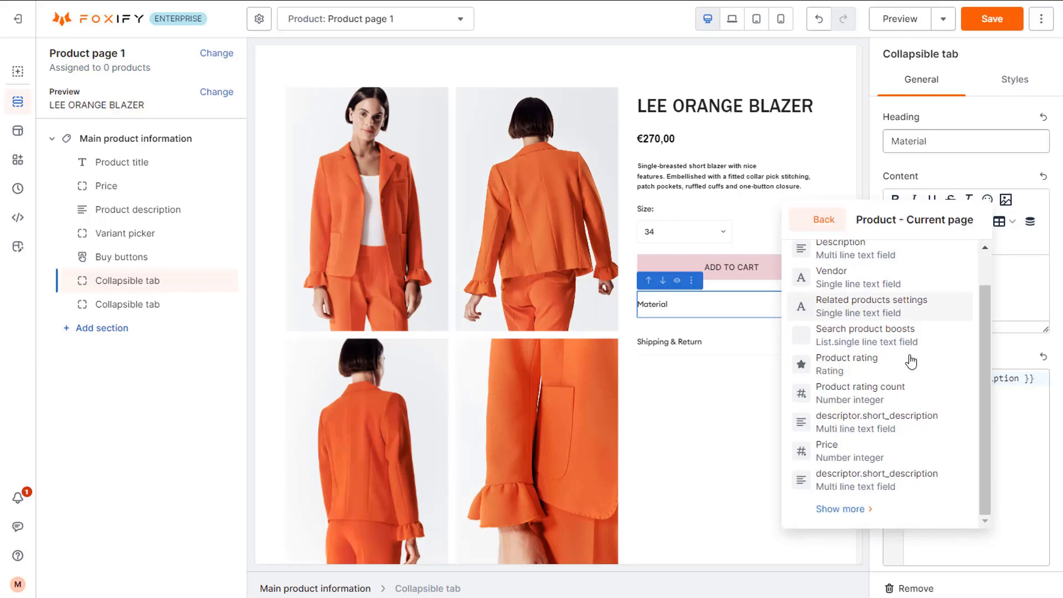
click(867, 509)
scroll(897, 435, down, 1)
click(889, 487)
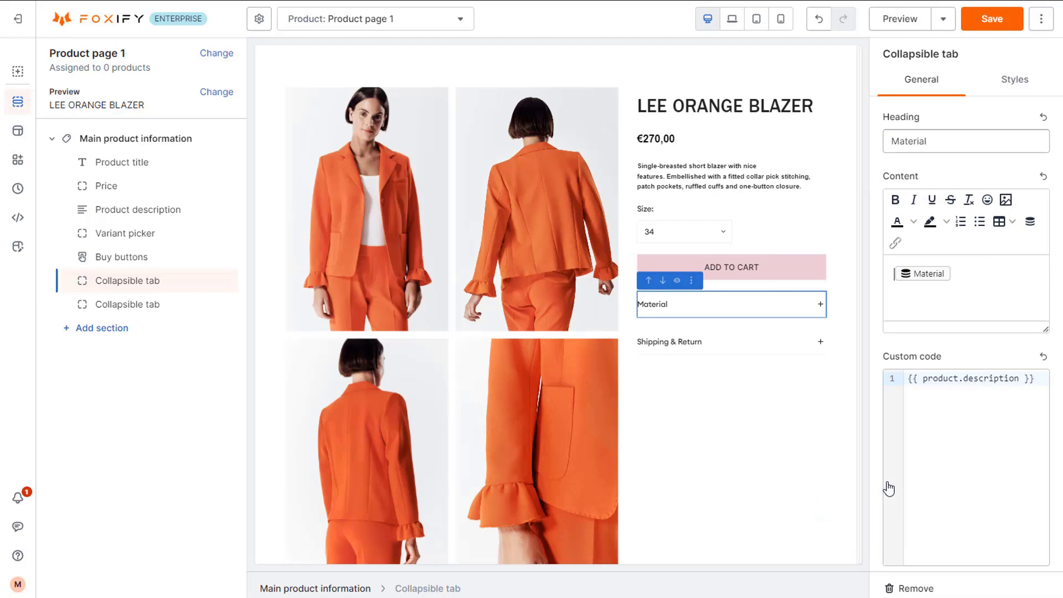
click(953, 384)
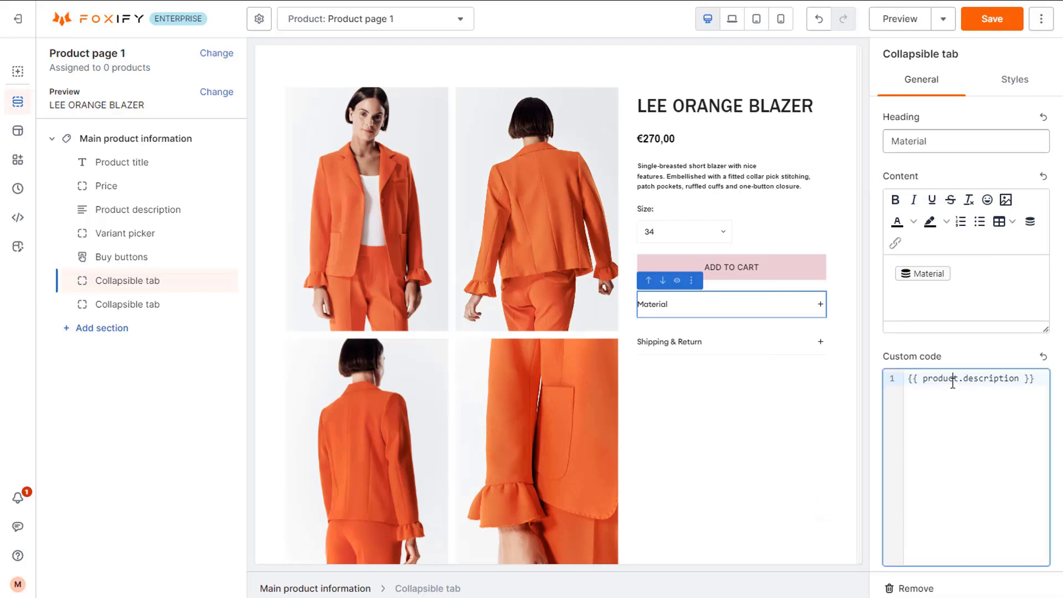
key(ctrl+a)
key(BackSpace)
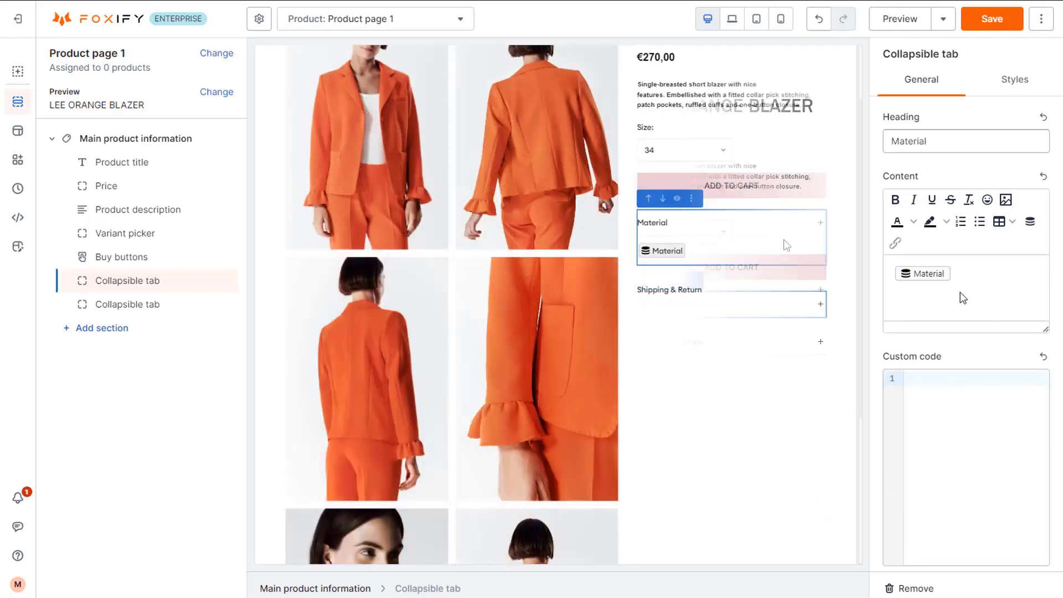
Give the accordion tabs a 1 px top border
click(1016, 80)
click(991, 355)
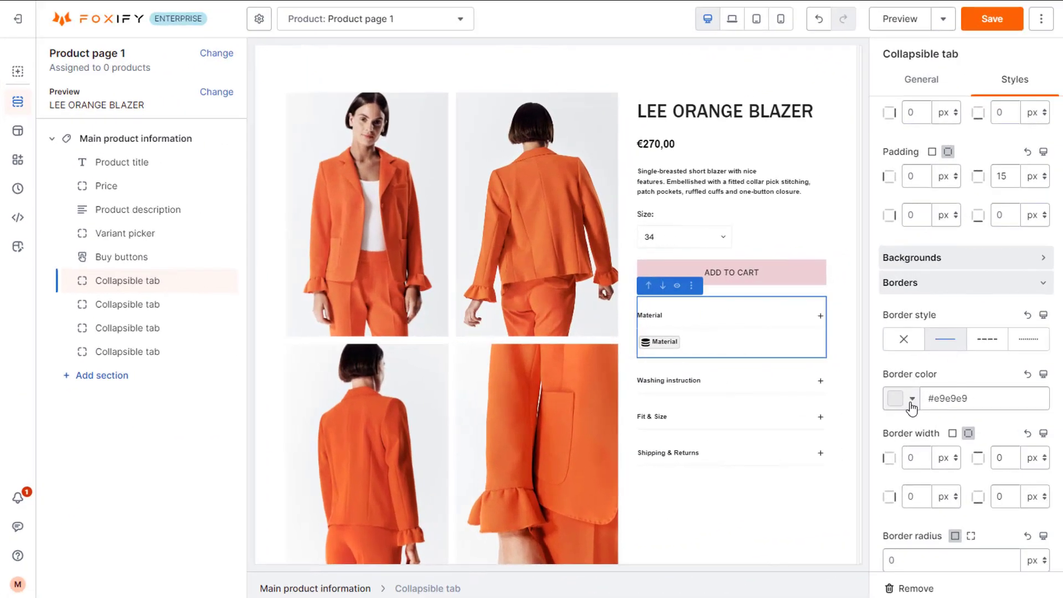
click(911, 400)
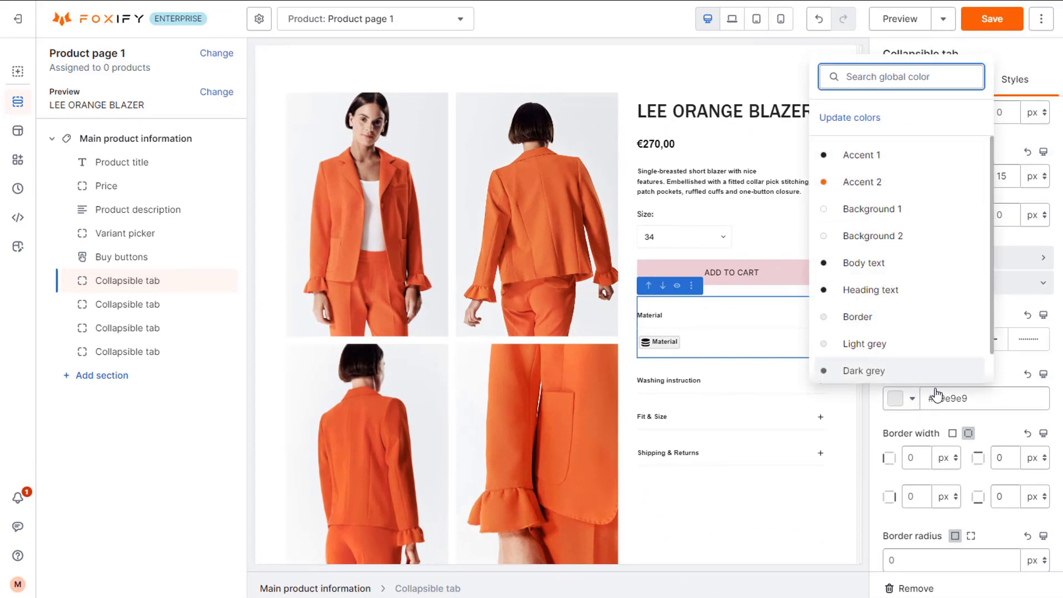
click(1000, 427)
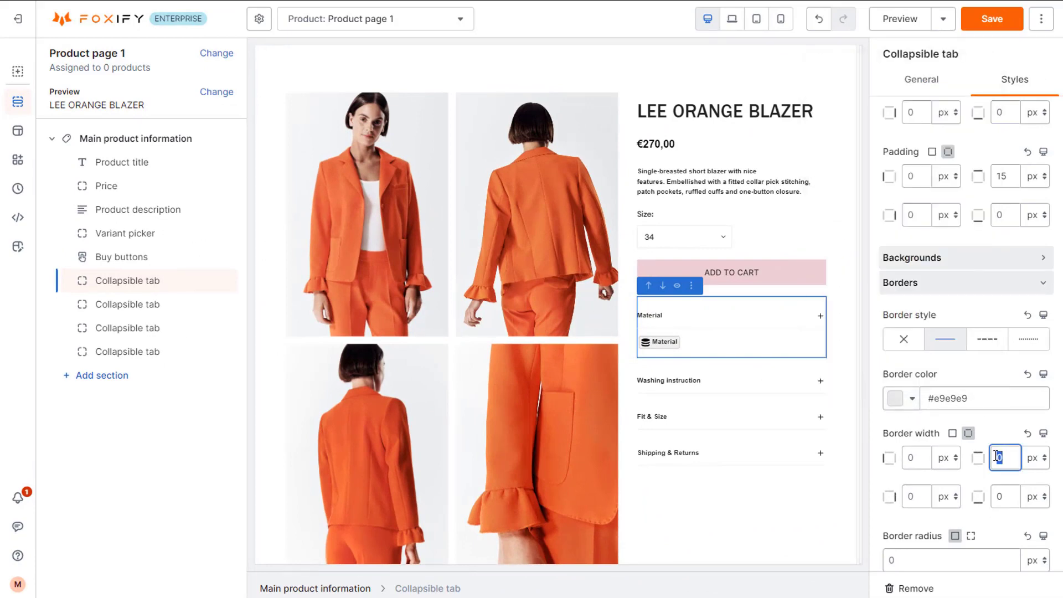
click(1001, 435)
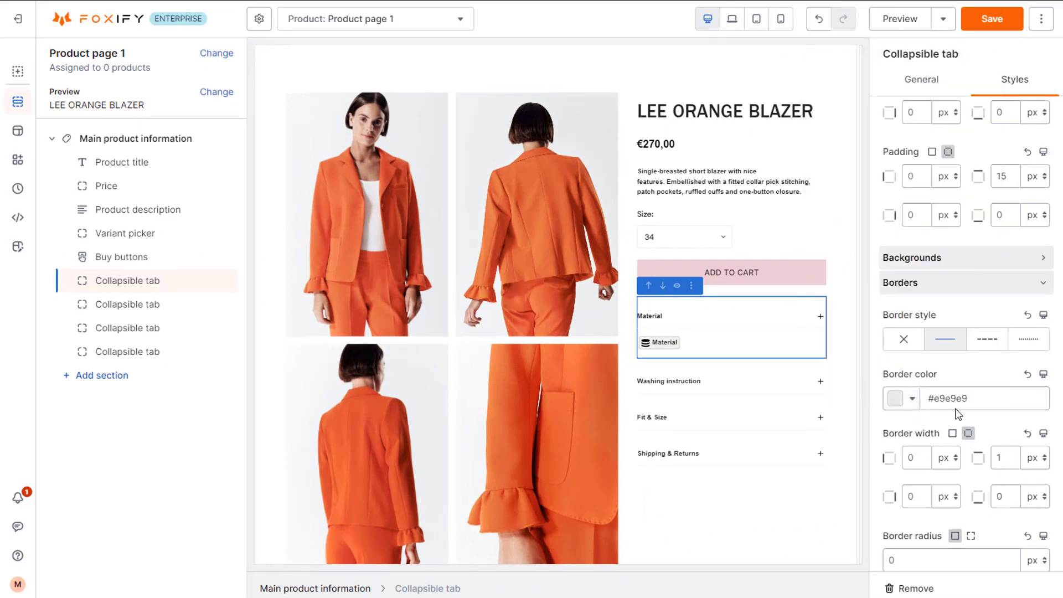
click(804, 243)
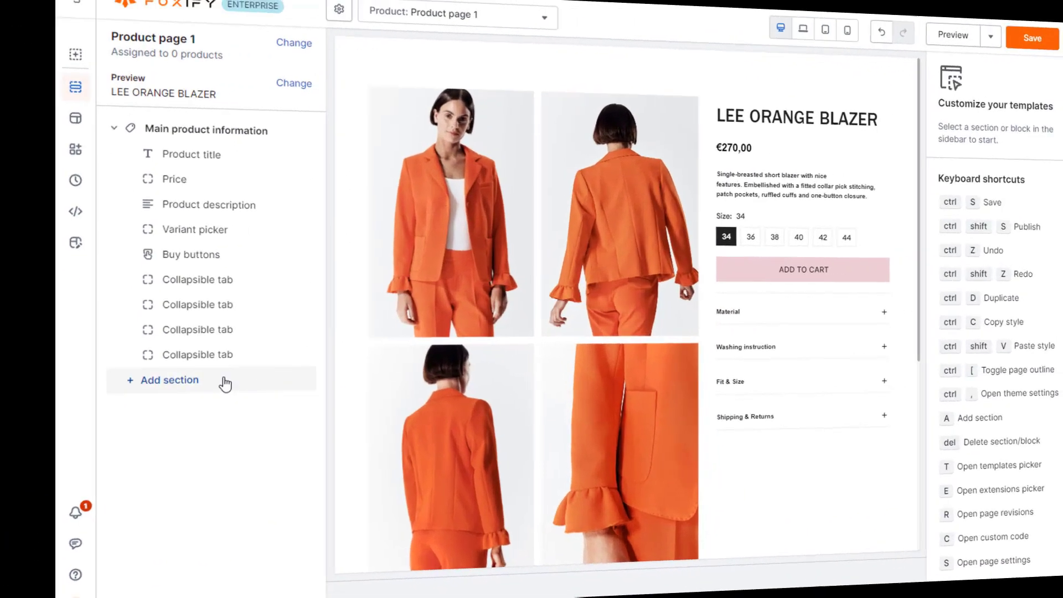
Add a Custom section with the 4-4-4 three-column preset below the product
click(102, 375)
mouse_move(152, 360)
mouse_move(161, 269)
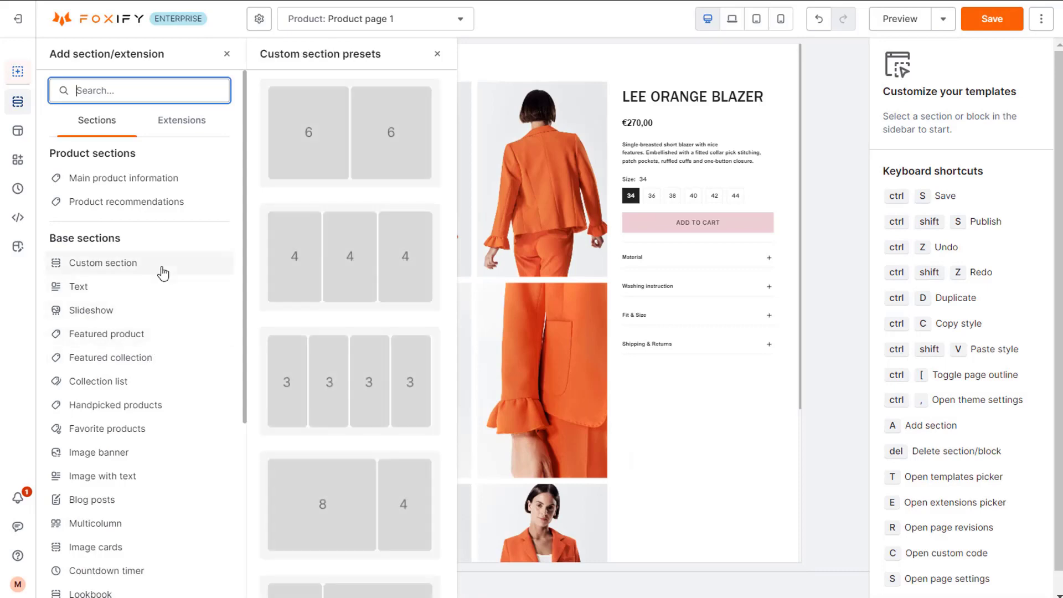
scroll(182, 279, down, 2)
mouse_move(125, 439)
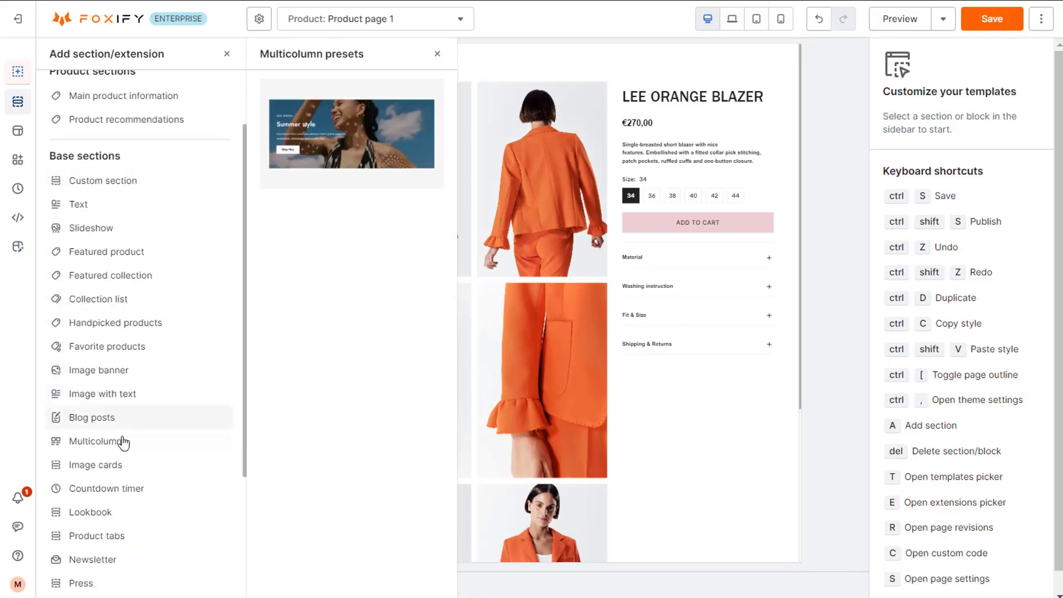
scroll(324, 432, down, 4)
mouse_move(344, 410)
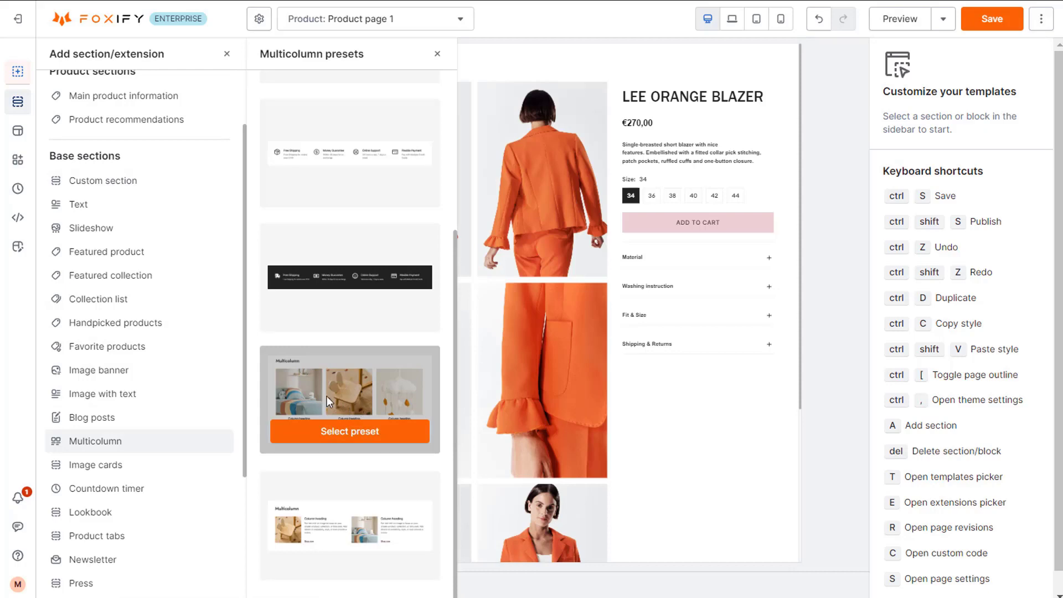
scroll(188, 360, up, 2)
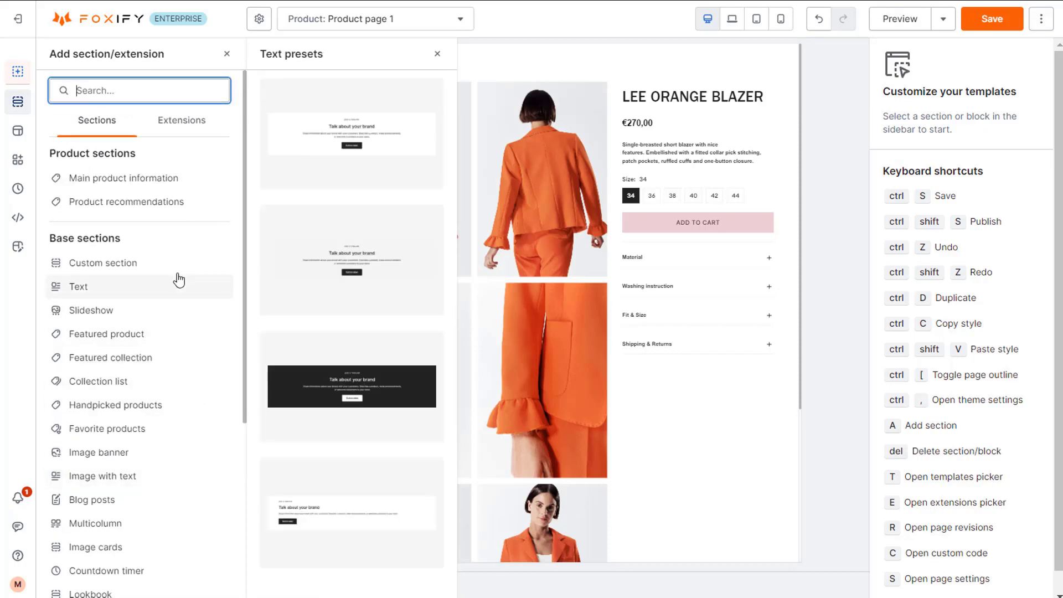
click(372, 297)
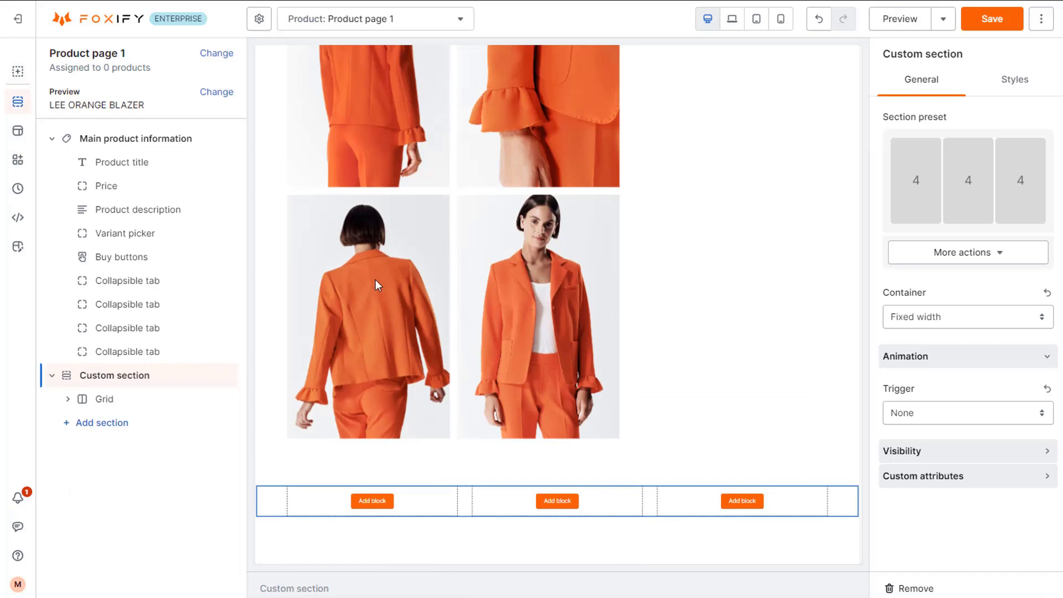
Add Image, Heading and Text blocks to the section's first column
click(150, 406)
click(149, 426)
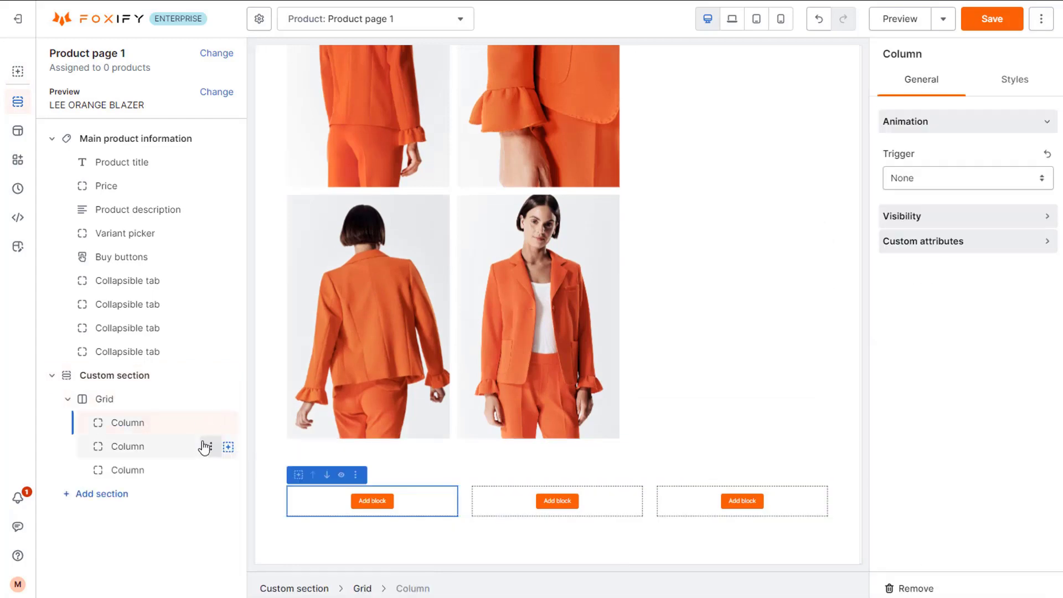
click(228, 425)
click(118, 253)
click(228, 422)
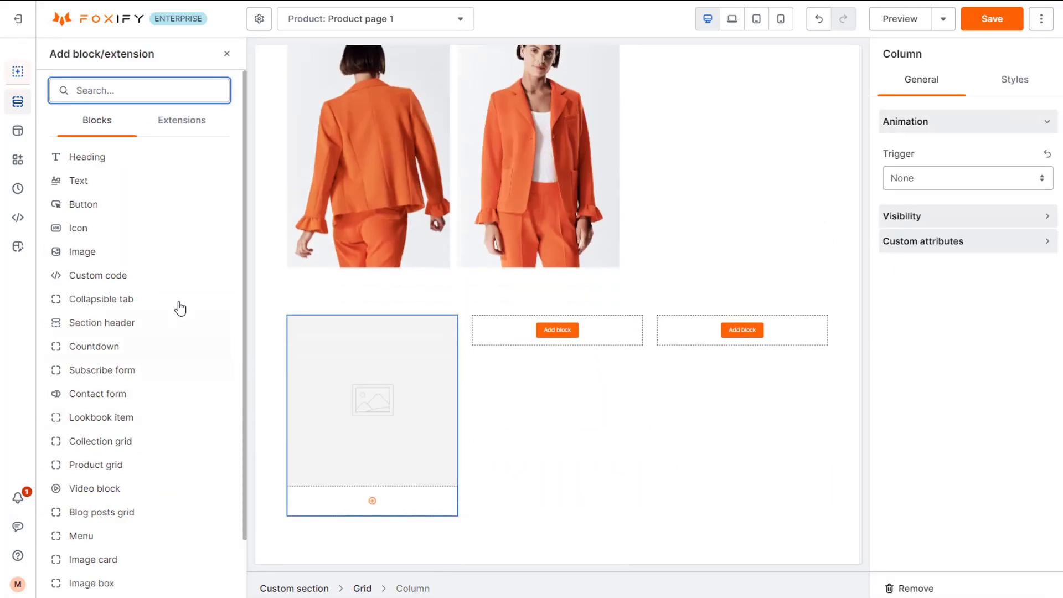
click(168, 157)
click(228, 422)
click(159, 182)
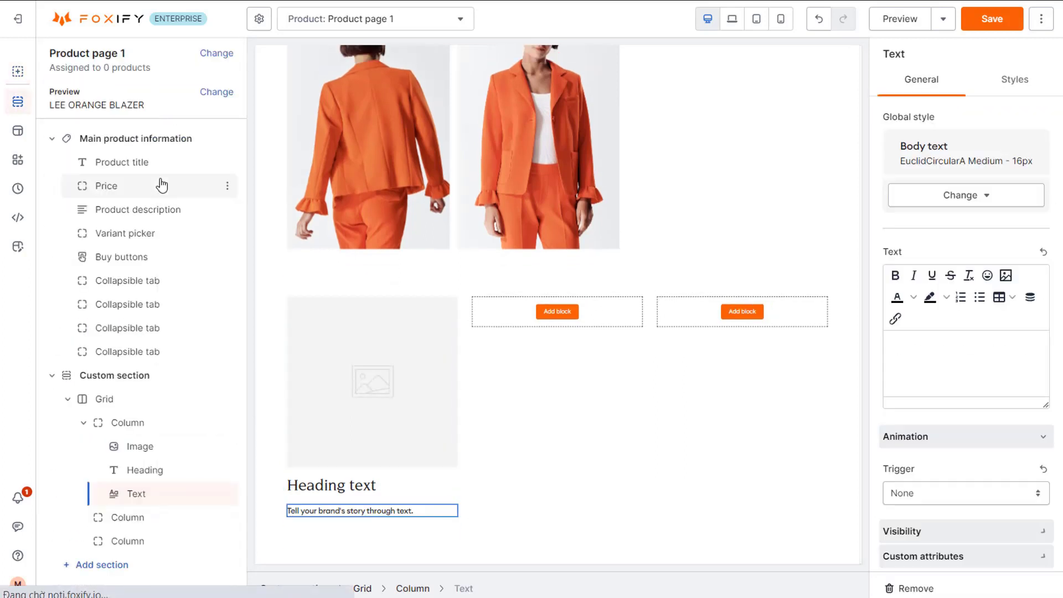
Set the first column's text alignment to center
click(161, 432)
click(1013, 78)
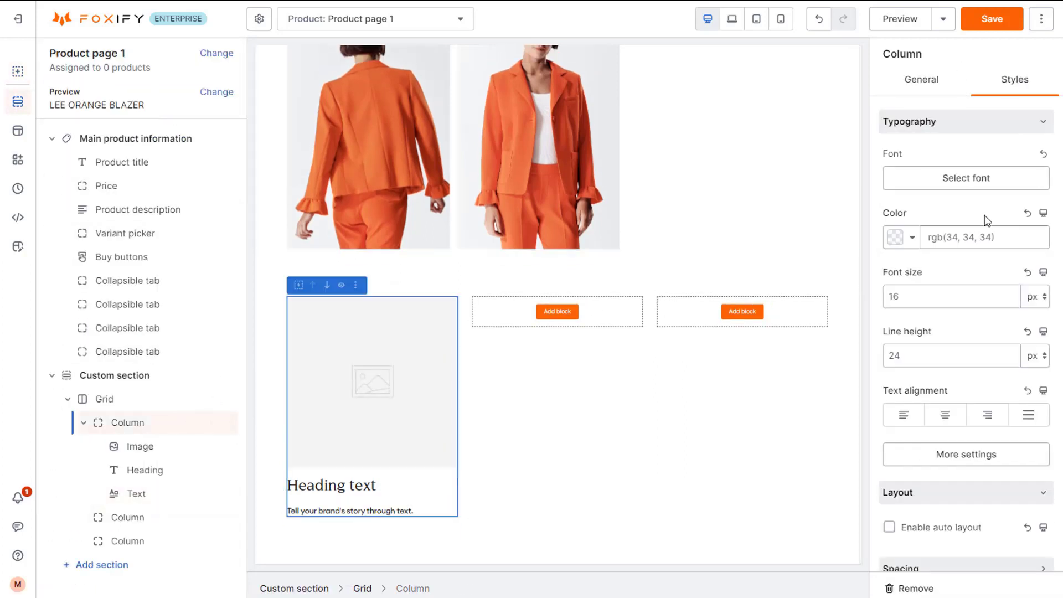
scroll(955, 345, down, 1)
click(955, 344)
scroll(956, 345, up, 1)
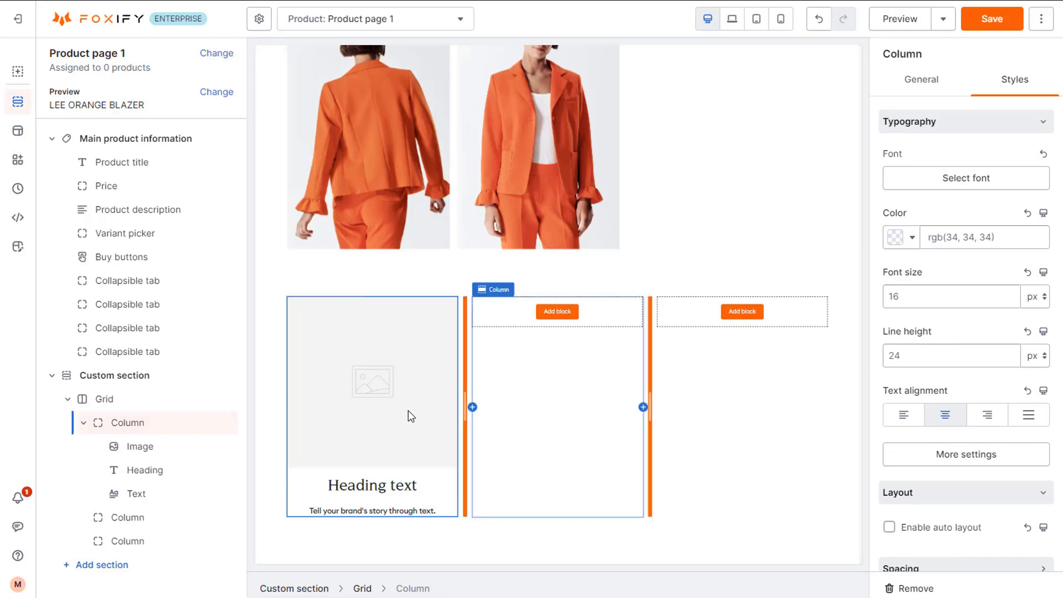
Fill the first column's image block with the red-suit photo from the library
click(381, 408)
click(953, 152)
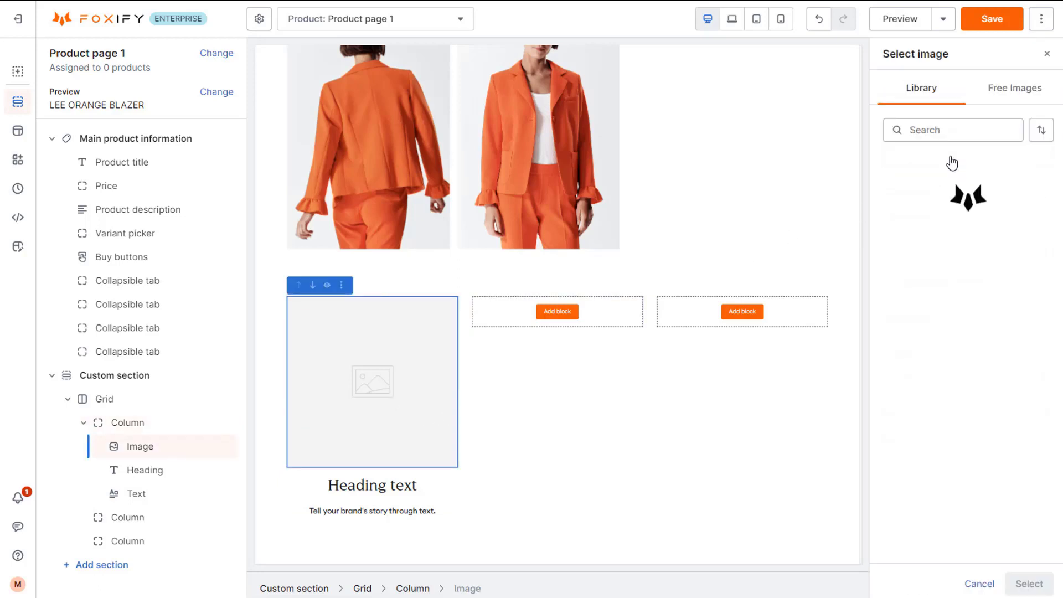
scroll(972, 267, down, 5)
scroll(972, 269, down, 3)
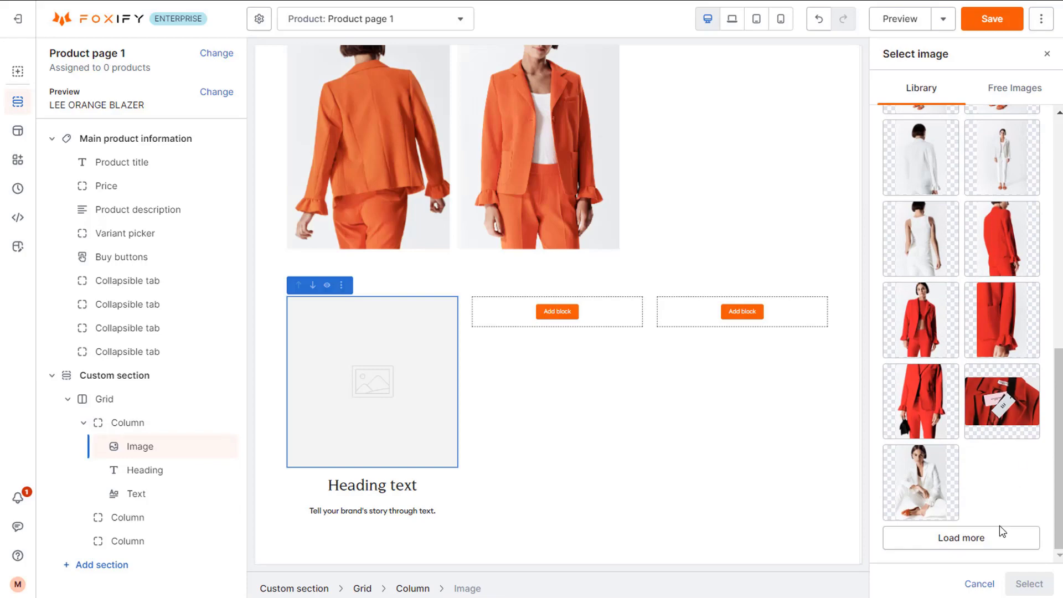
click(999, 529)
scroll(943, 264, down, 5)
click(922, 155)
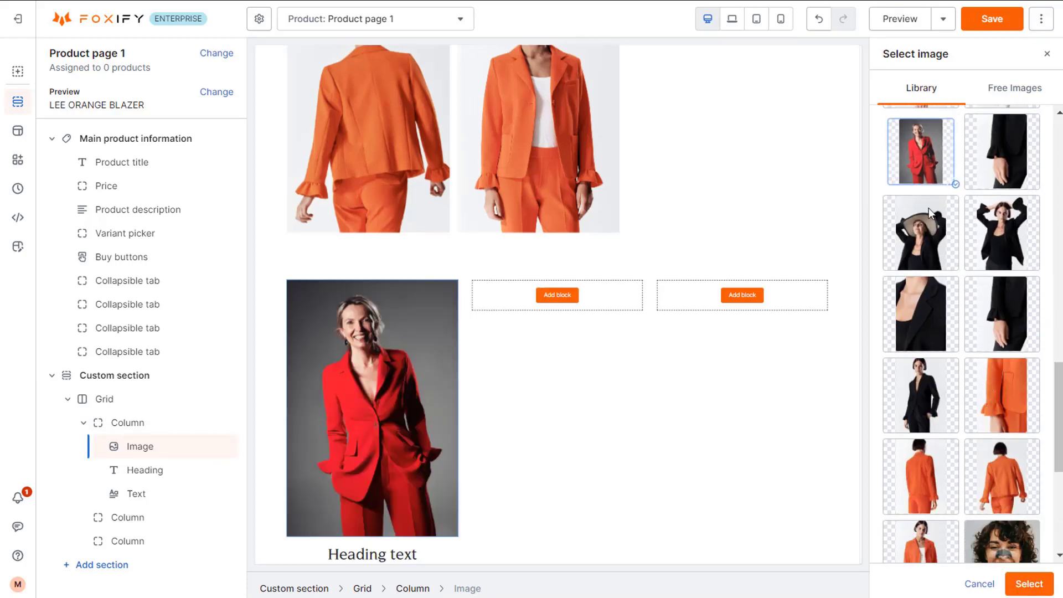
click(1029, 584)
Set the first column's heading font to ITC Franklin Gothic Std Medium
click(412, 491)
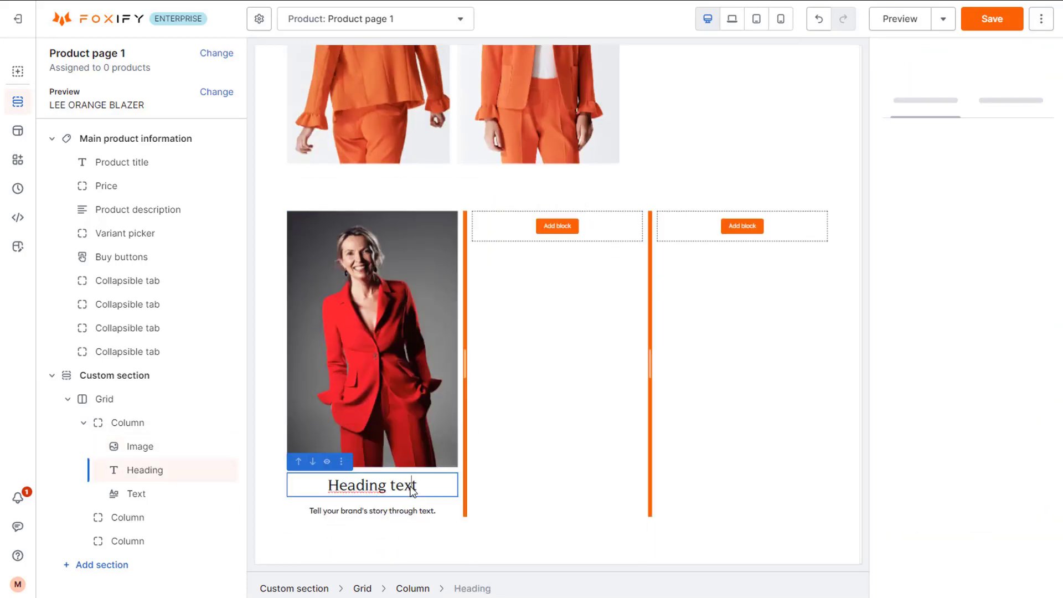
click(1014, 86)
click(1004, 177)
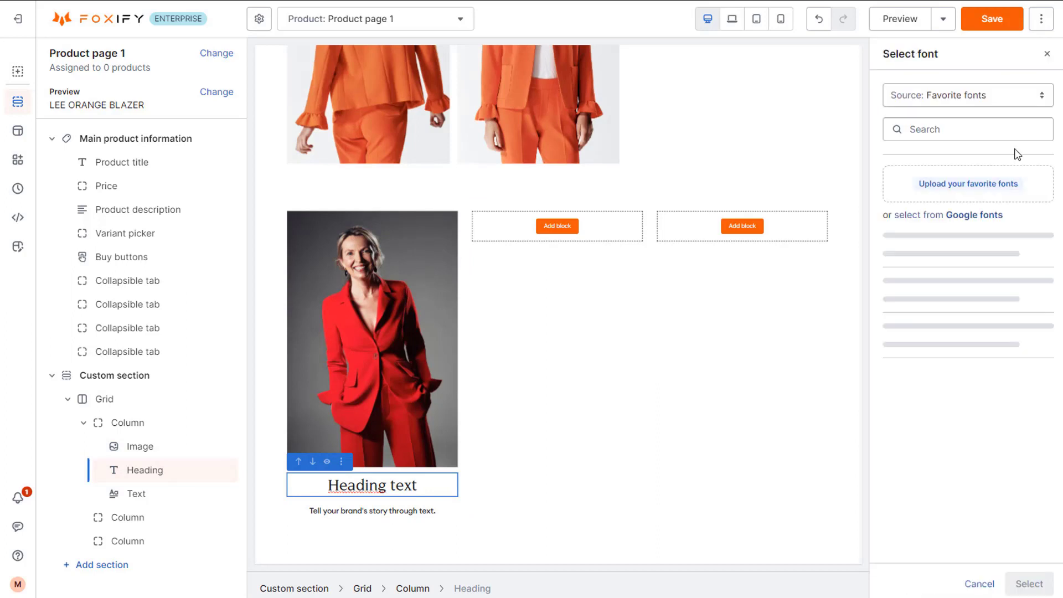
click(969, 303)
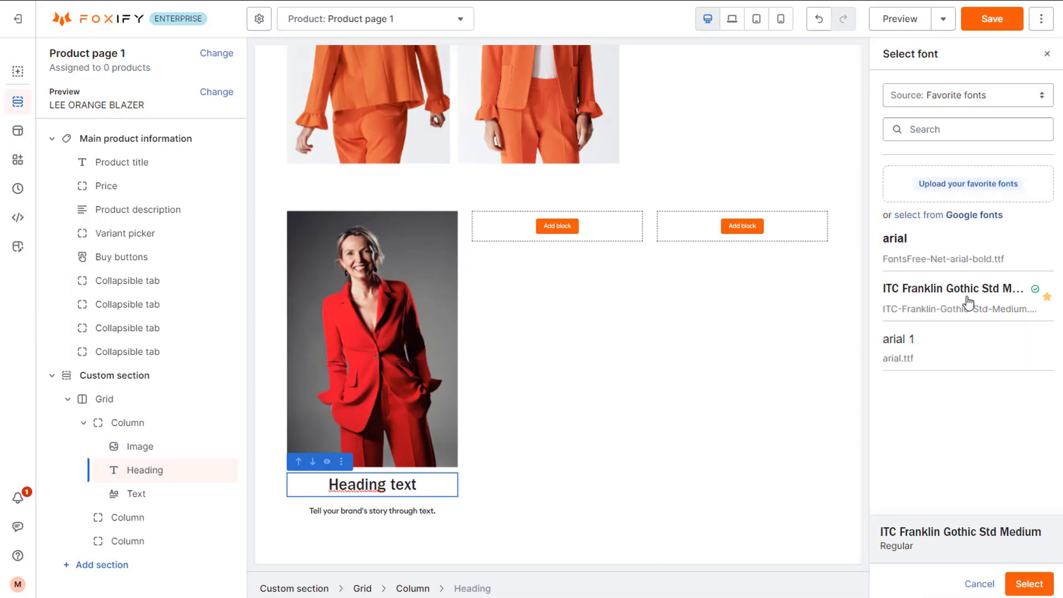
click(1029, 584)
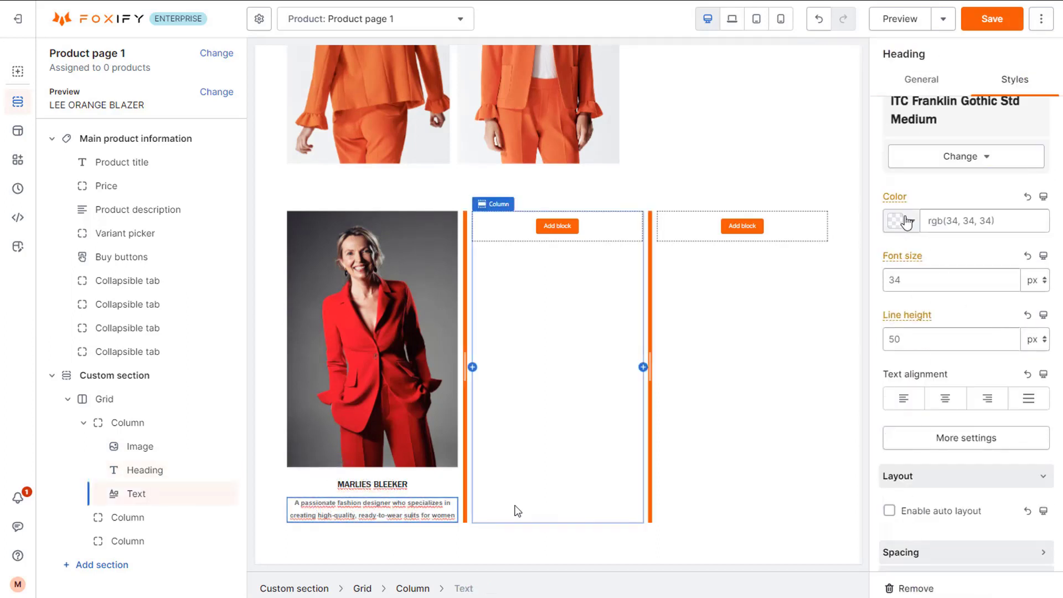
Add an image block to the empty second column
click(228, 521)
click(228, 519)
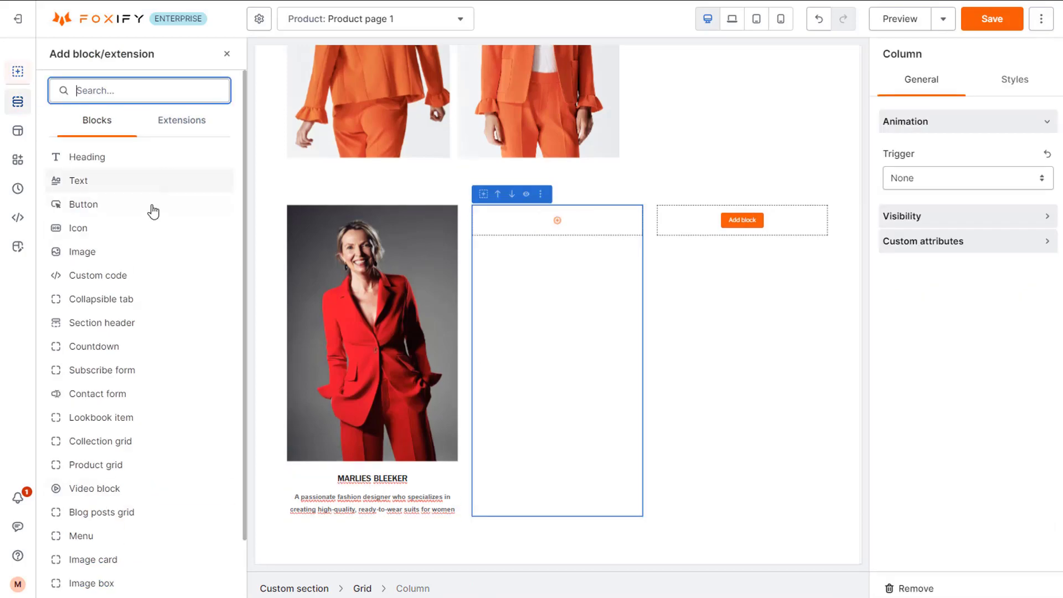
click(139, 252)
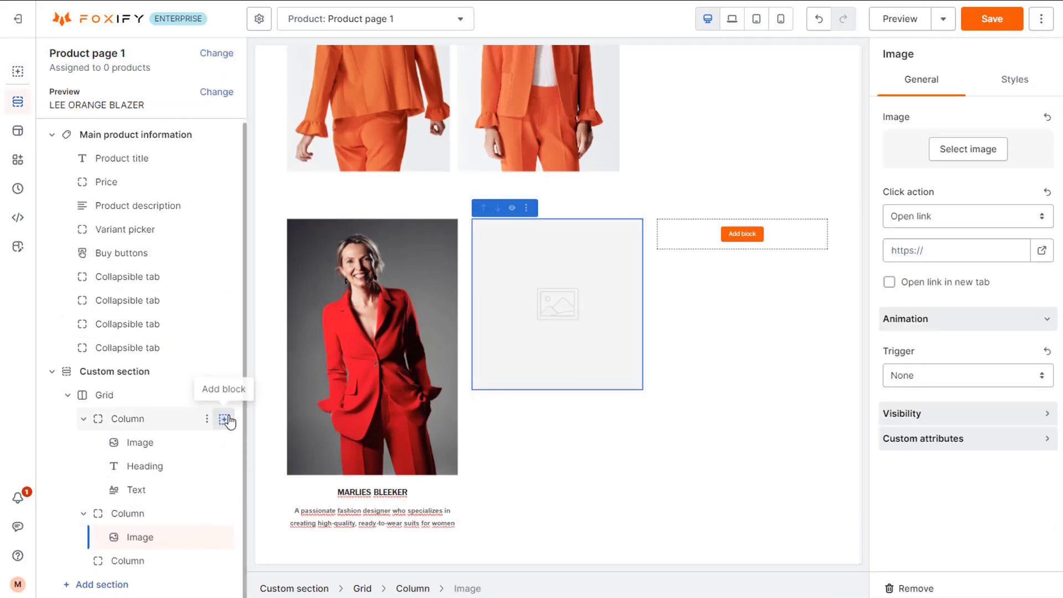
click(225, 419)
Copy the first column's styling onto the second column and add a heading block there
click(226, 421)
click(207, 419)
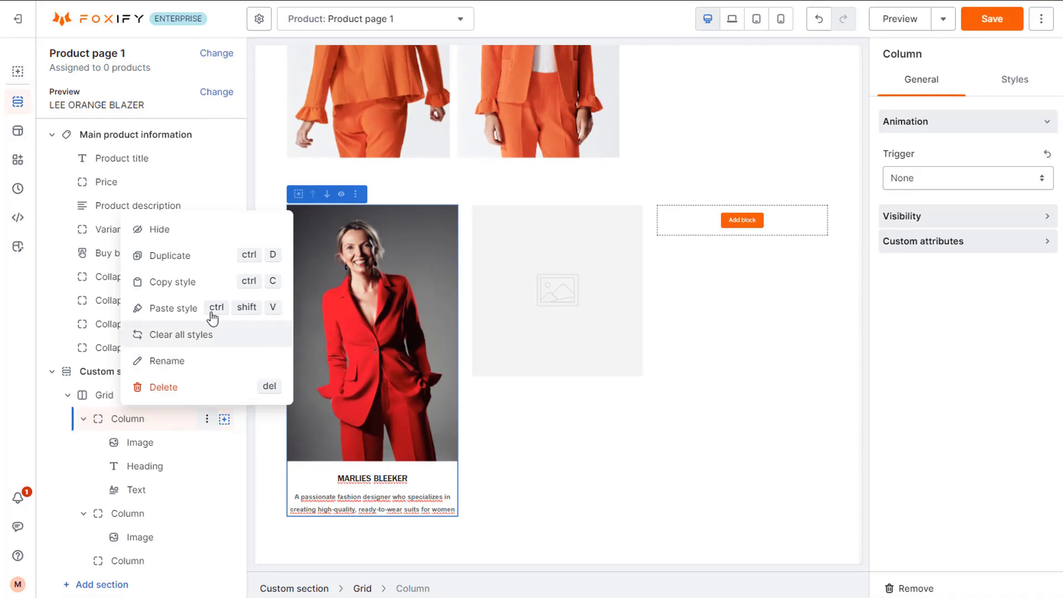
click(204, 280)
click(207, 514)
click(181, 405)
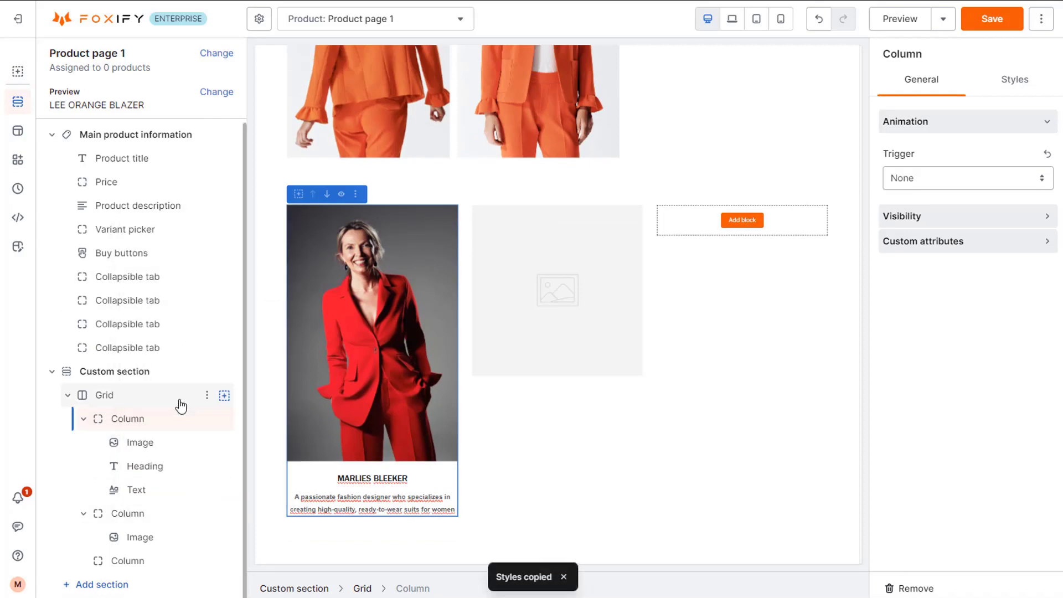
click(224, 513)
click(159, 155)
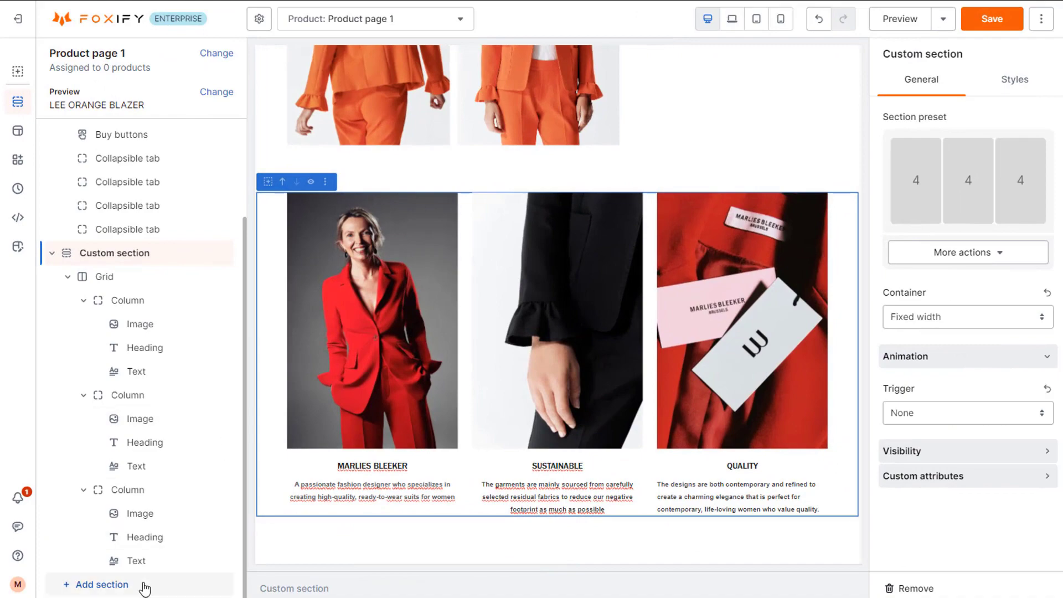
Add a Product recommendations section and set its heading font to ITC Franklin Gothic Std Medium
click(145, 587)
click(165, 215)
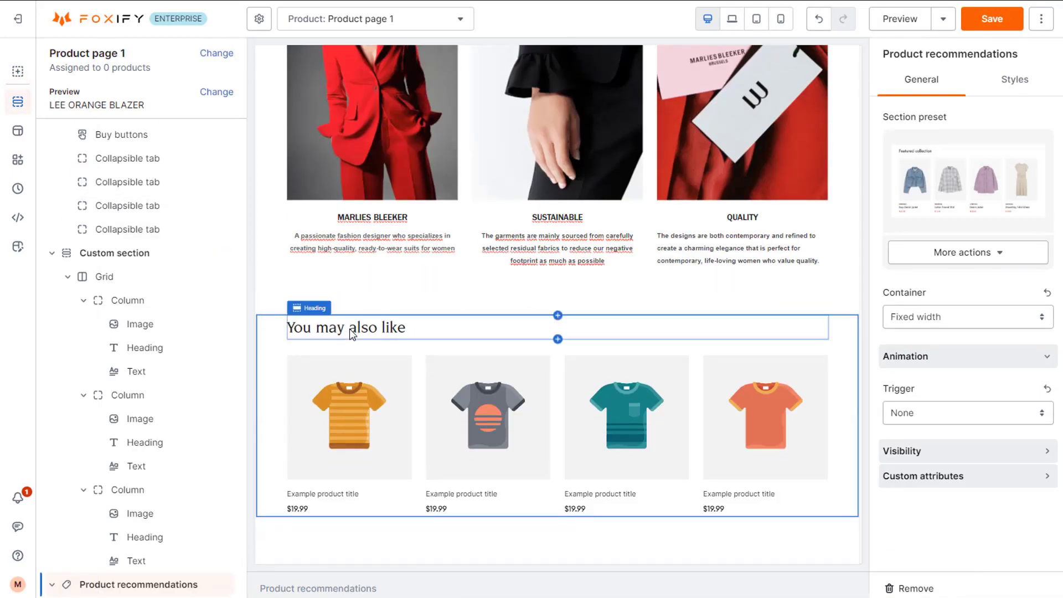
click(350, 334)
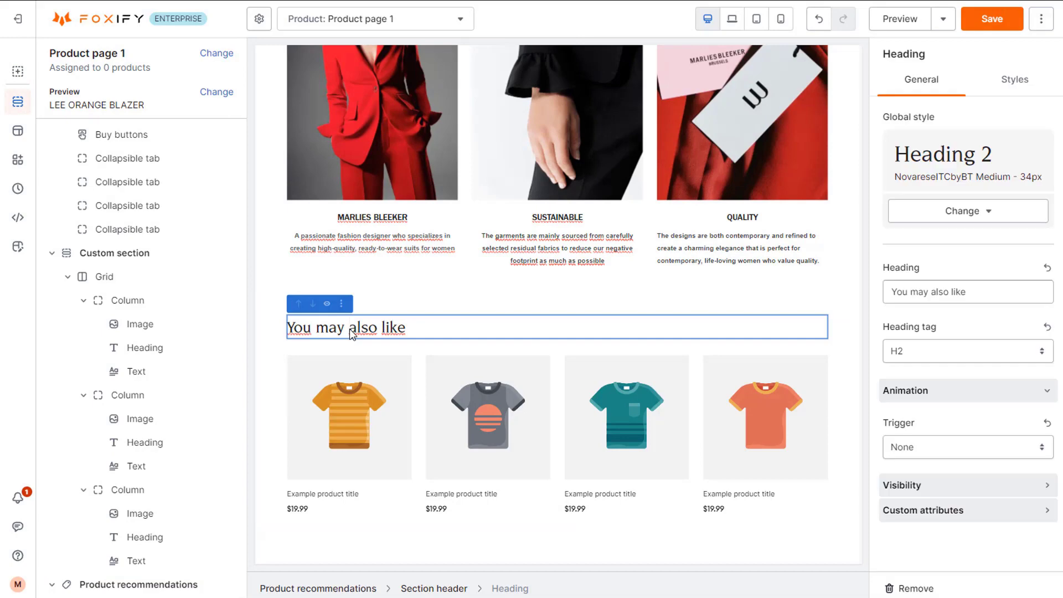
click(1030, 83)
click(1008, 176)
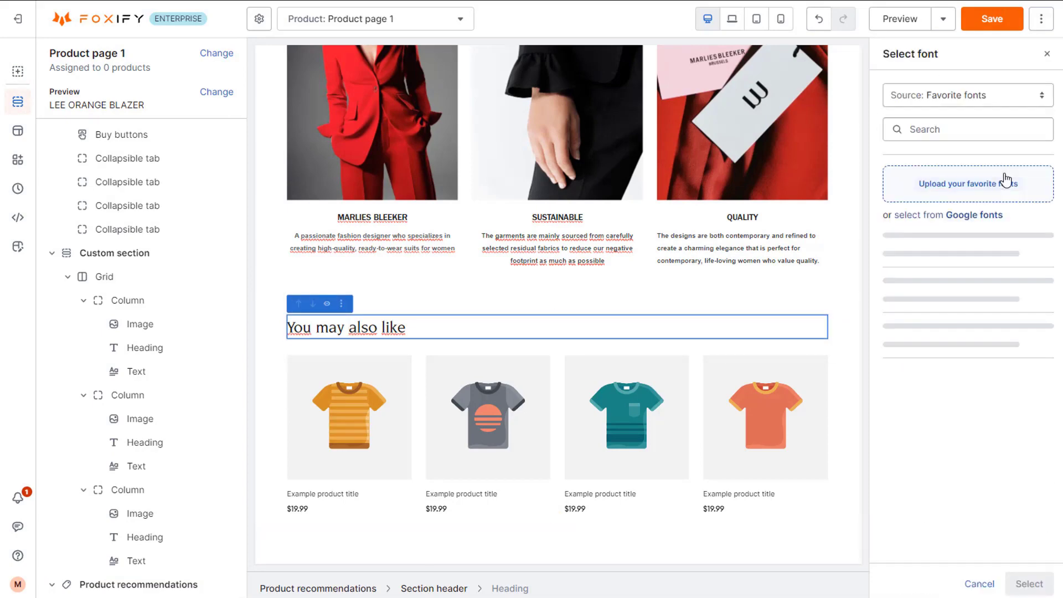
click(980, 306)
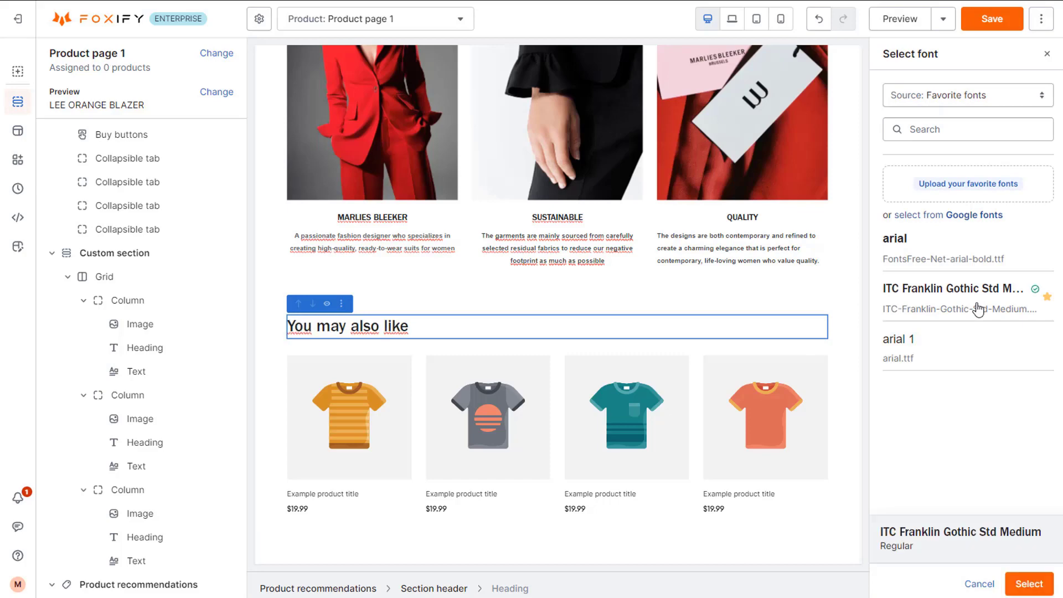
click(1030, 584)
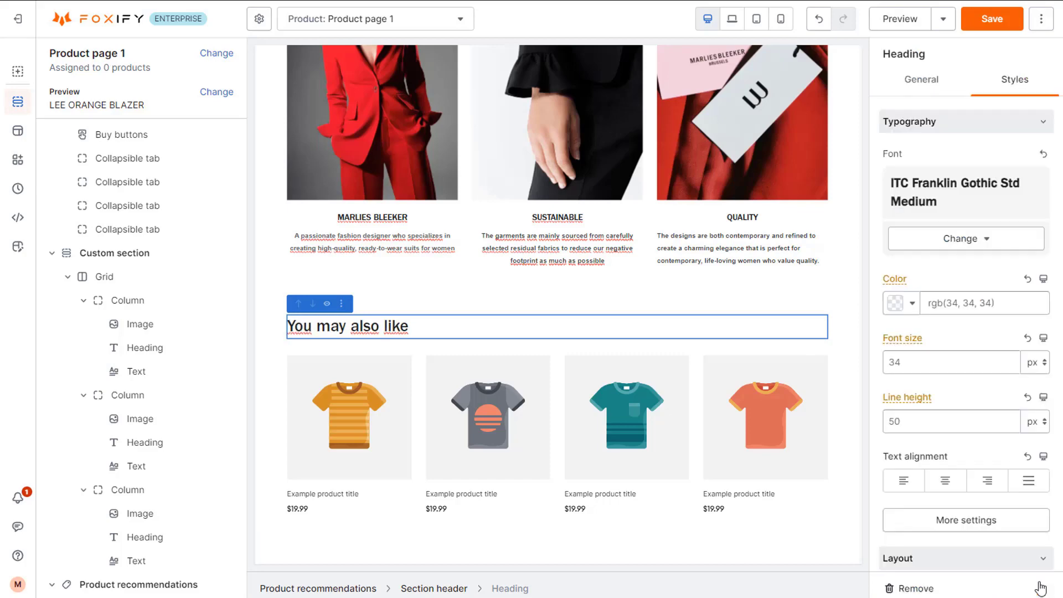
Make the You may also like heading centred, 28 px and all uppercase
click(957, 490)
double_click(895, 362)
text(28)
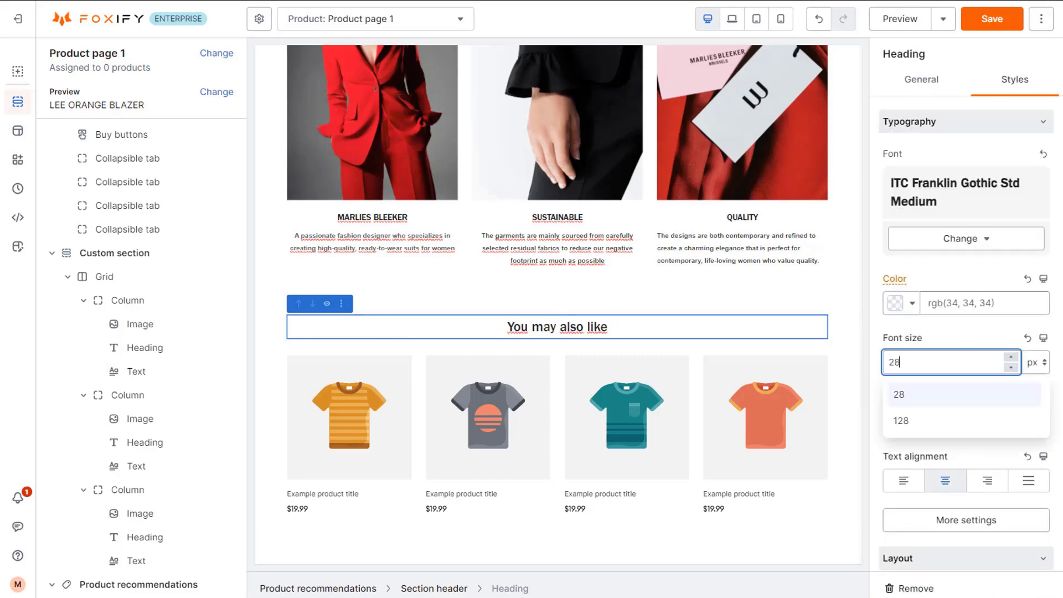
click(972, 346)
click(969, 521)
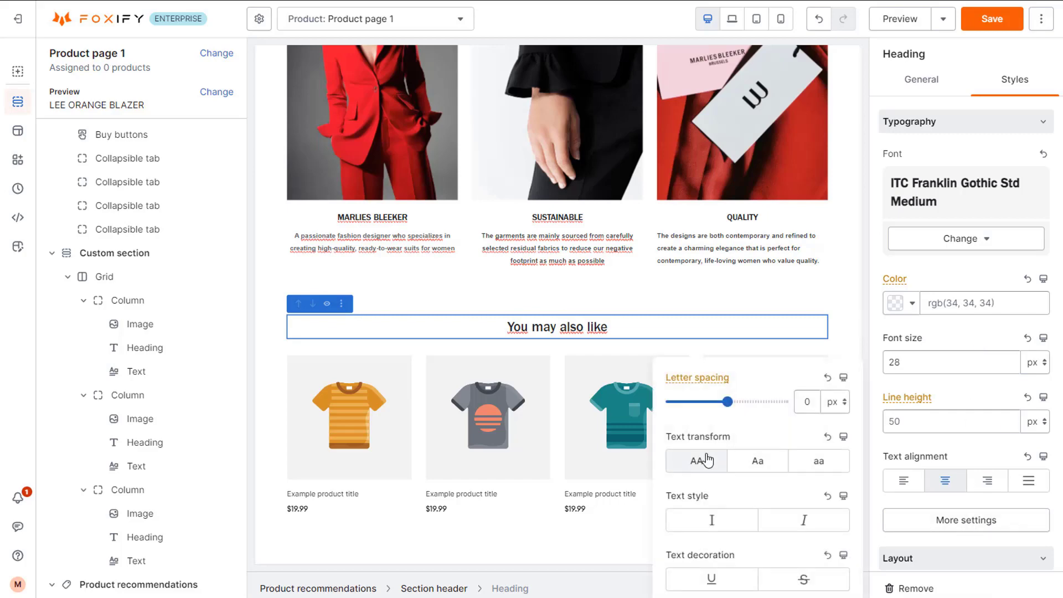
click(702, 468)
click(936, 460)
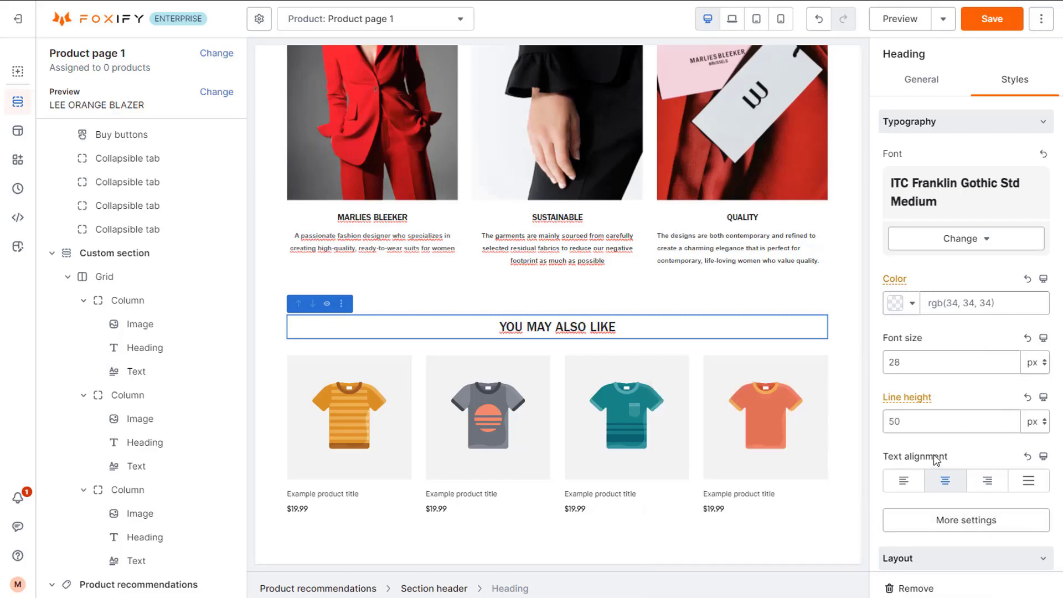
Centre the recommendation product cards' text, keeping card style on Inherit from theme settings
click(737, 426)
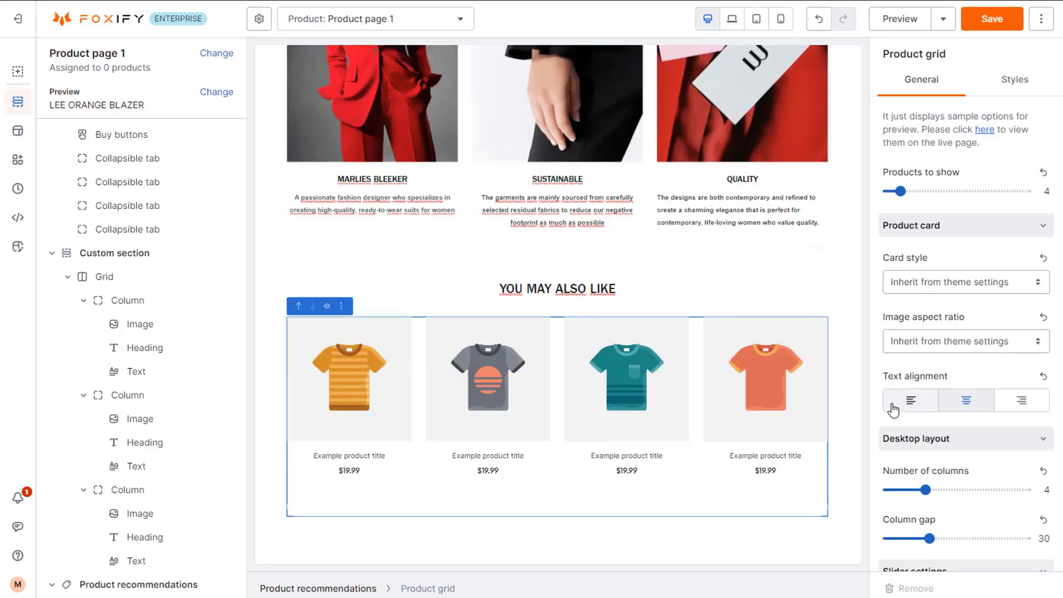
scroll(893, 410, down, 7)
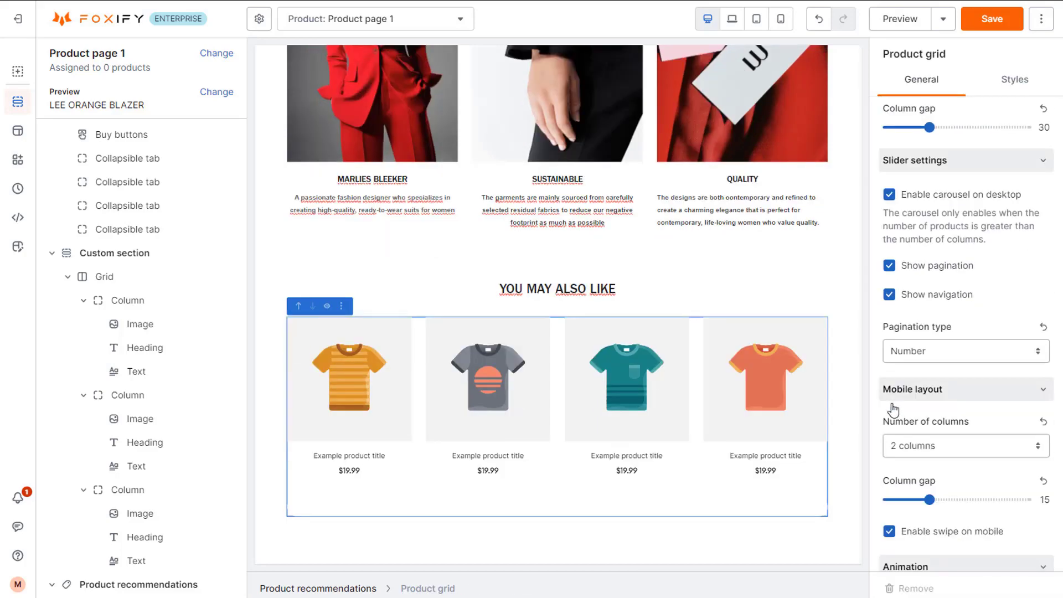
scroll(893, 410, up, 7)
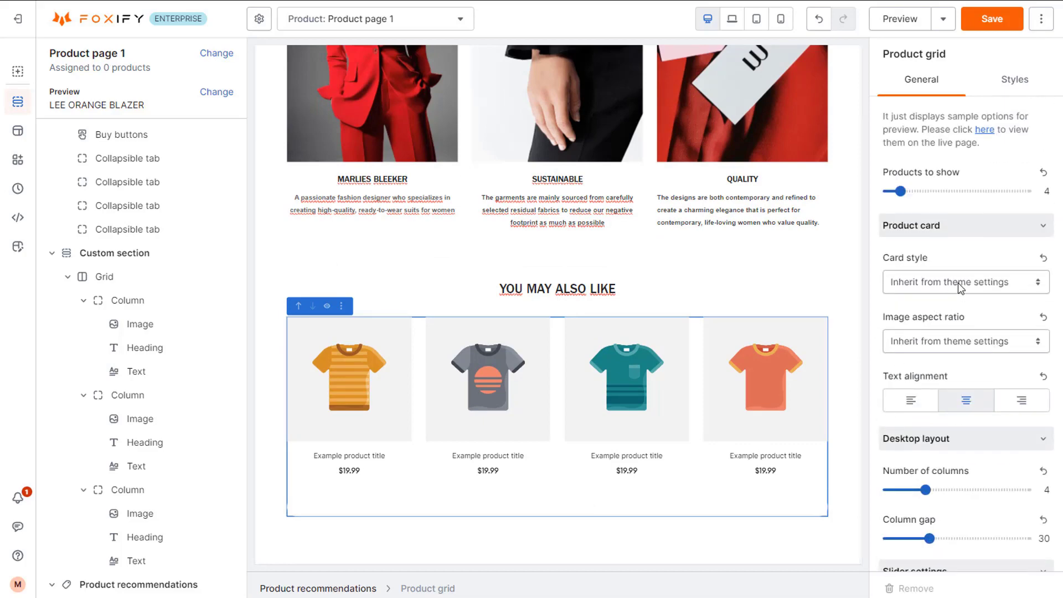
click(959, 284)
click(958, 283)
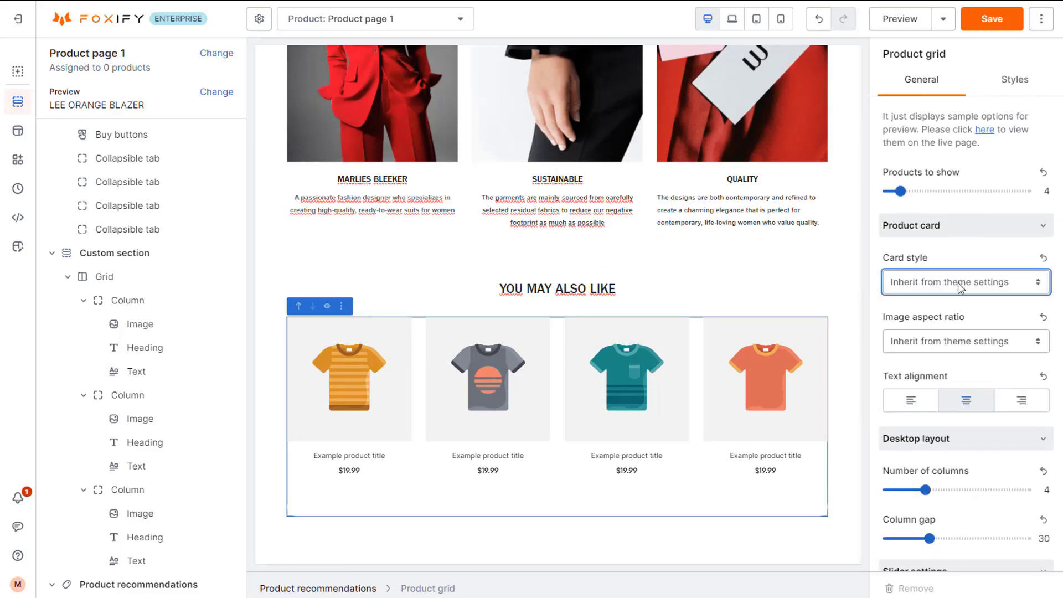
scroll(549, 305, up, 15)
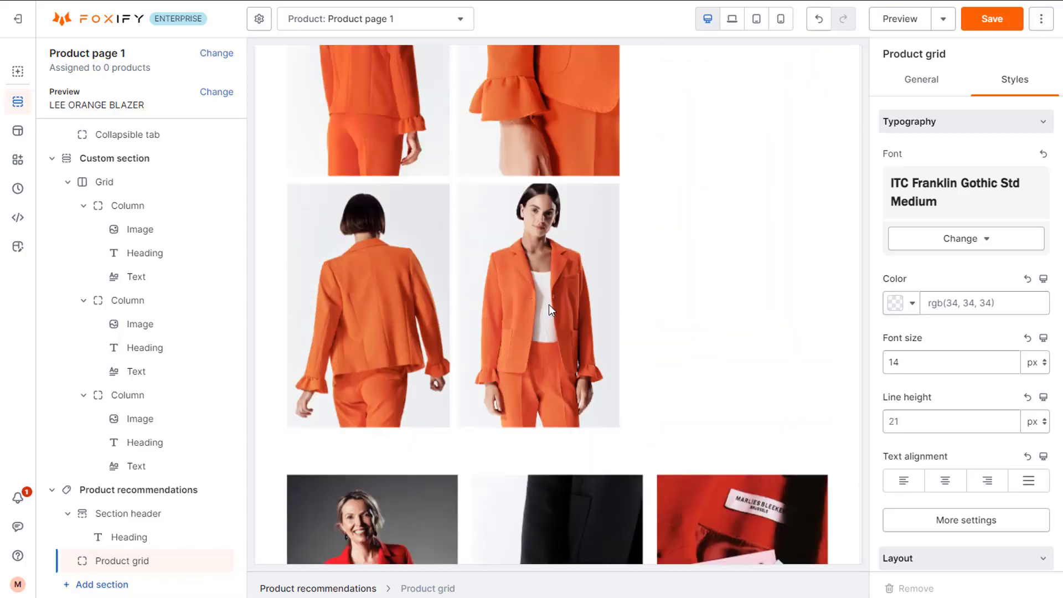
Assign Product page 1 to the LEE ORANGE BLAZER, found by searching 'lee', and save
click(216, 53)
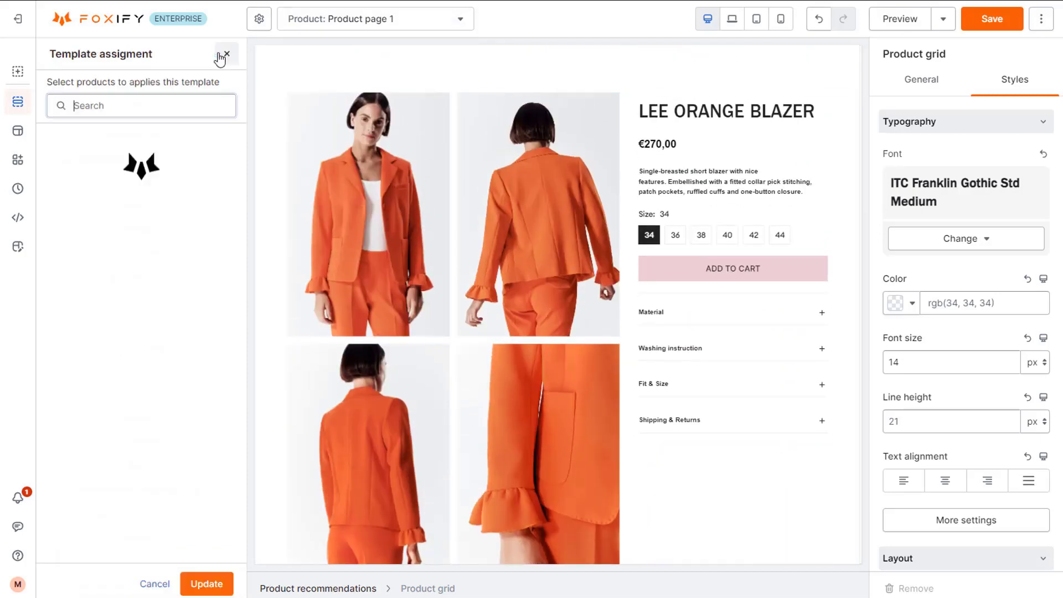
text(lee)
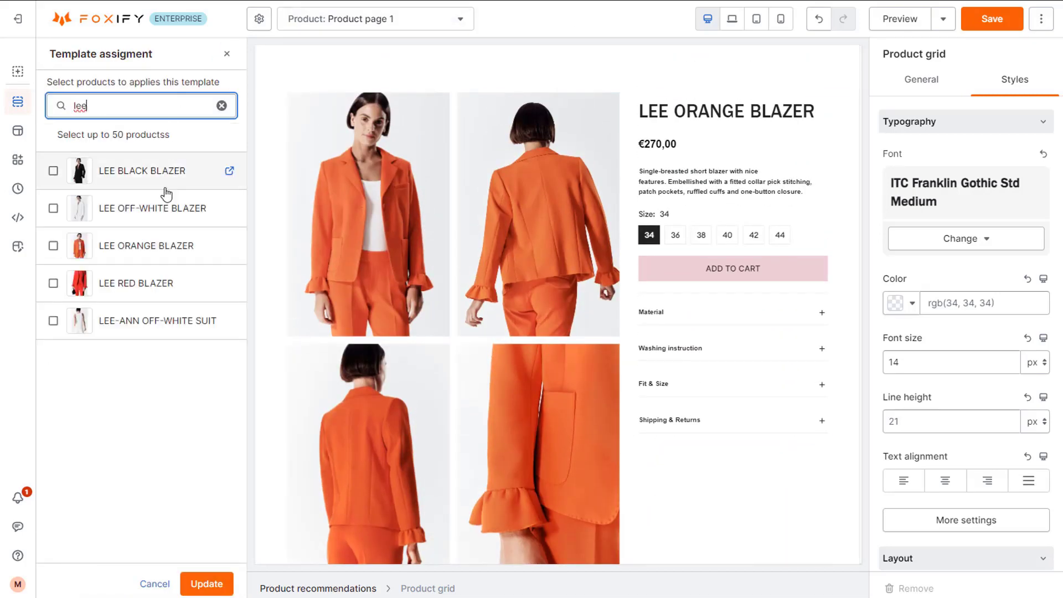
click(177, 245)
click(220, 590)
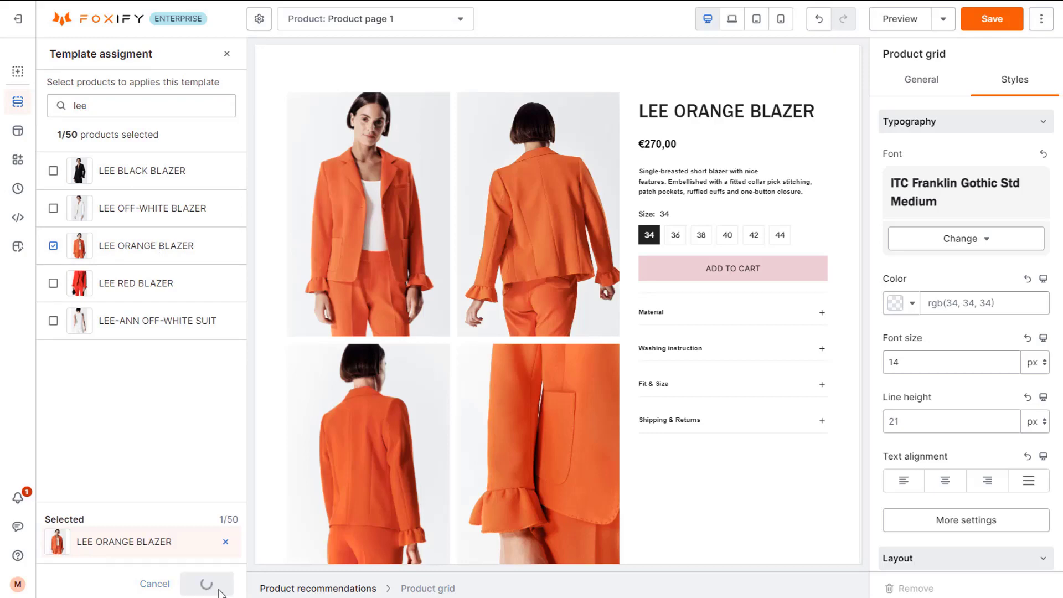
click(988, 26)
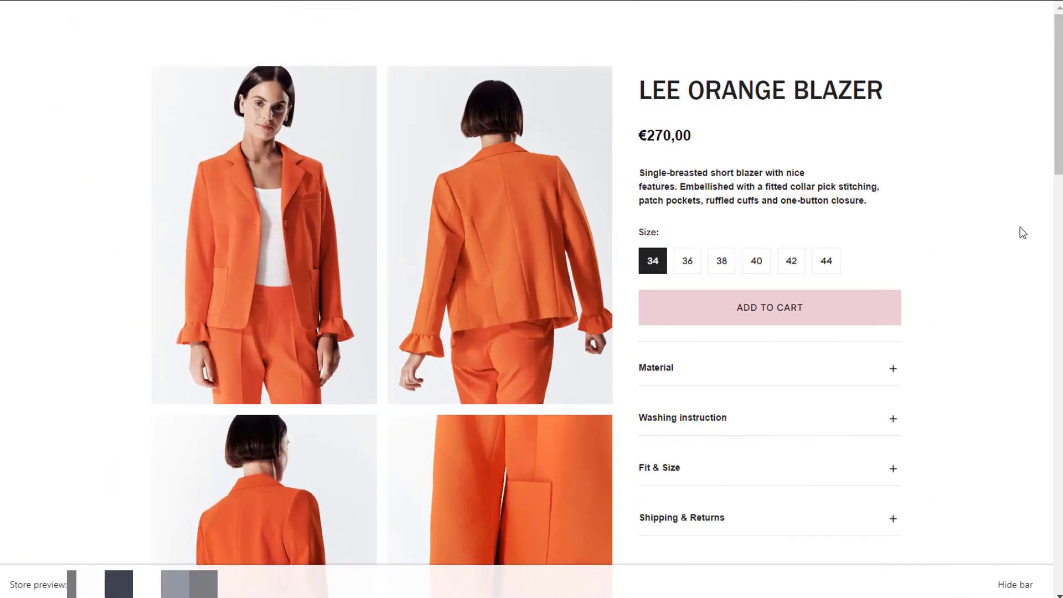
Expand the Material and Washing instruction accordions in the live preview and scroll the page
scroll(942, 261, down, 2)
click(898, 288)
click(880, 357)
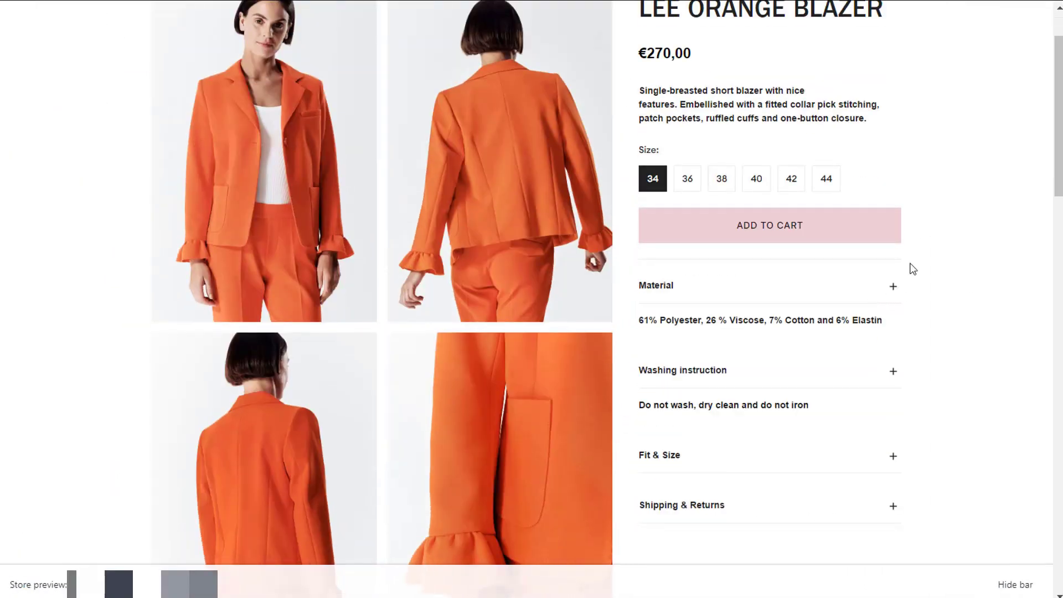
scroll(953, 277, down, 10)
scroll(959, 289, down, 10)
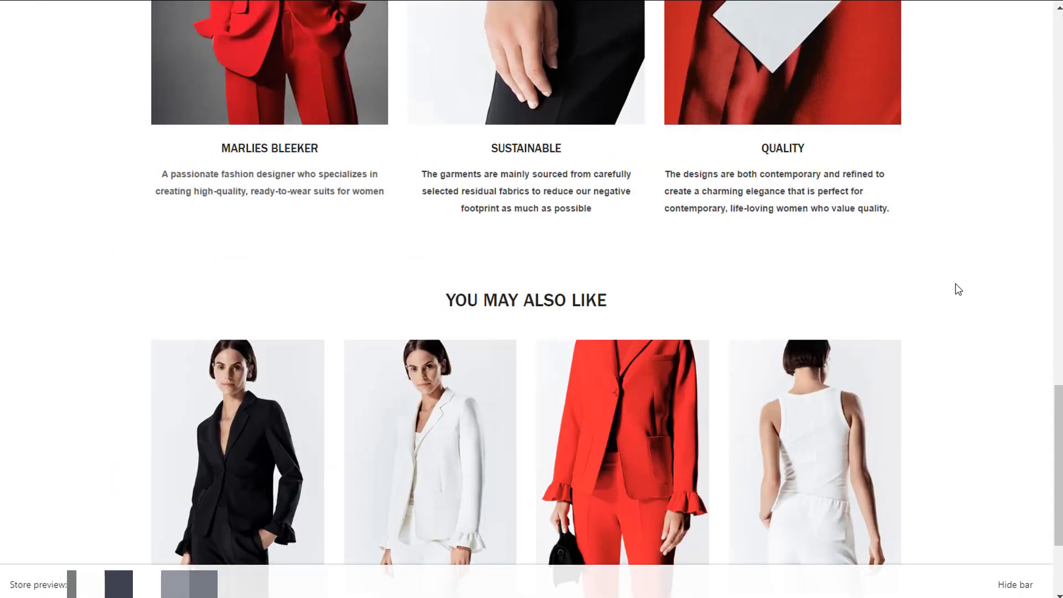
scroll(958, 289, up, 20)
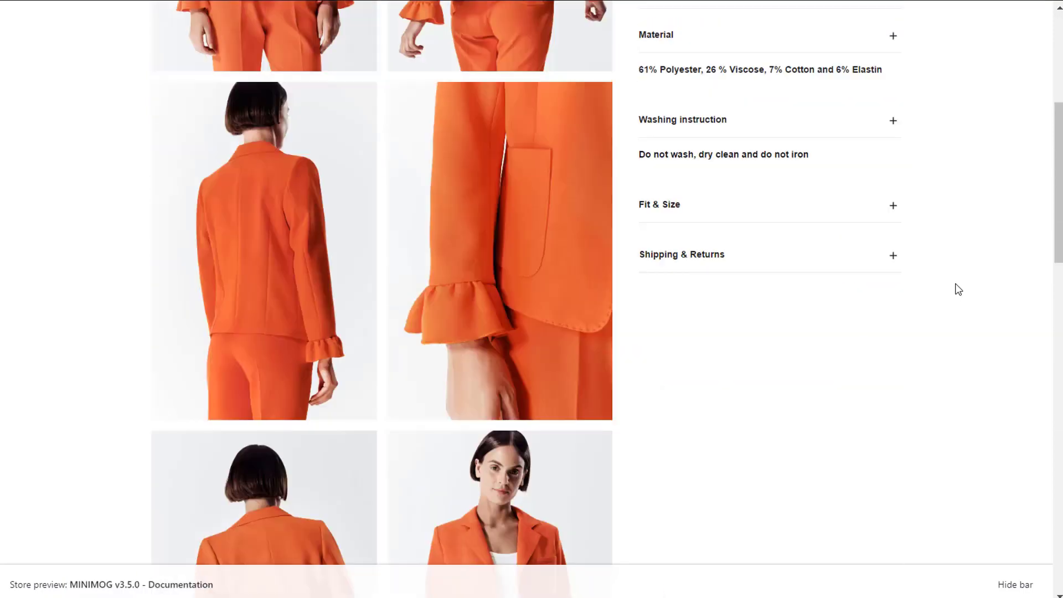